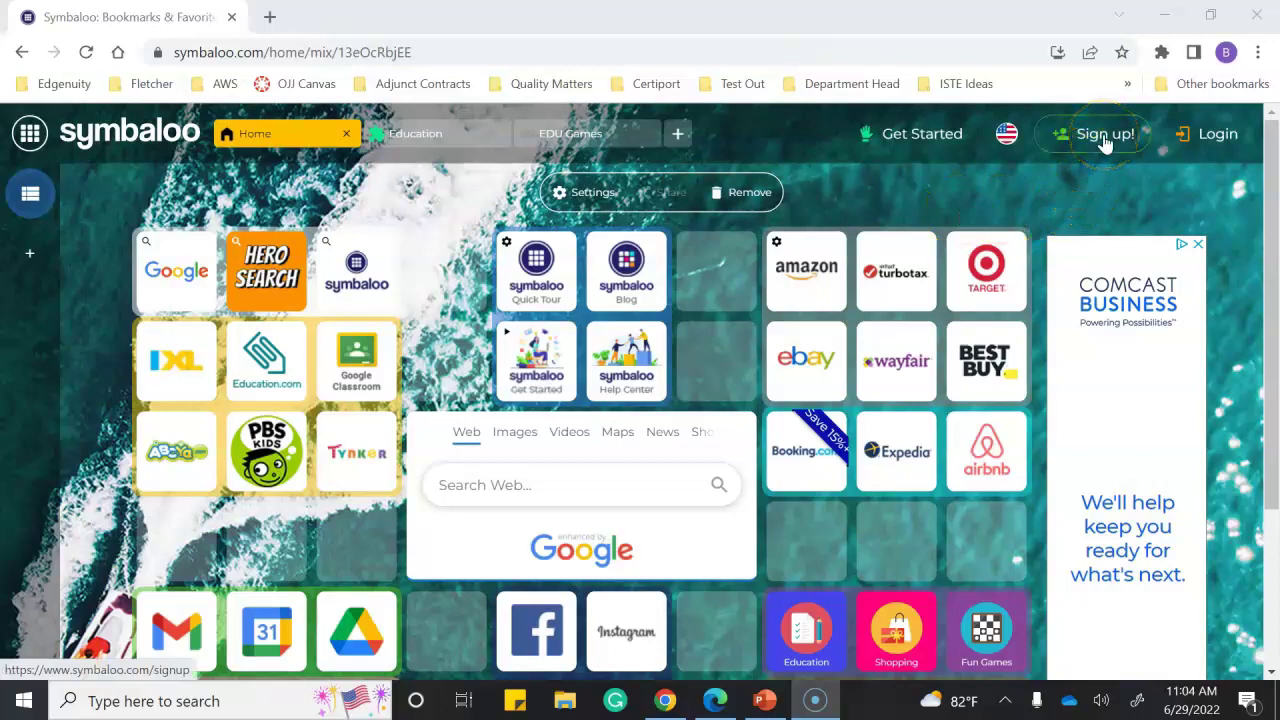
Open the login page and sign in to the account with the saved credentials.
left_click(1201, 147)
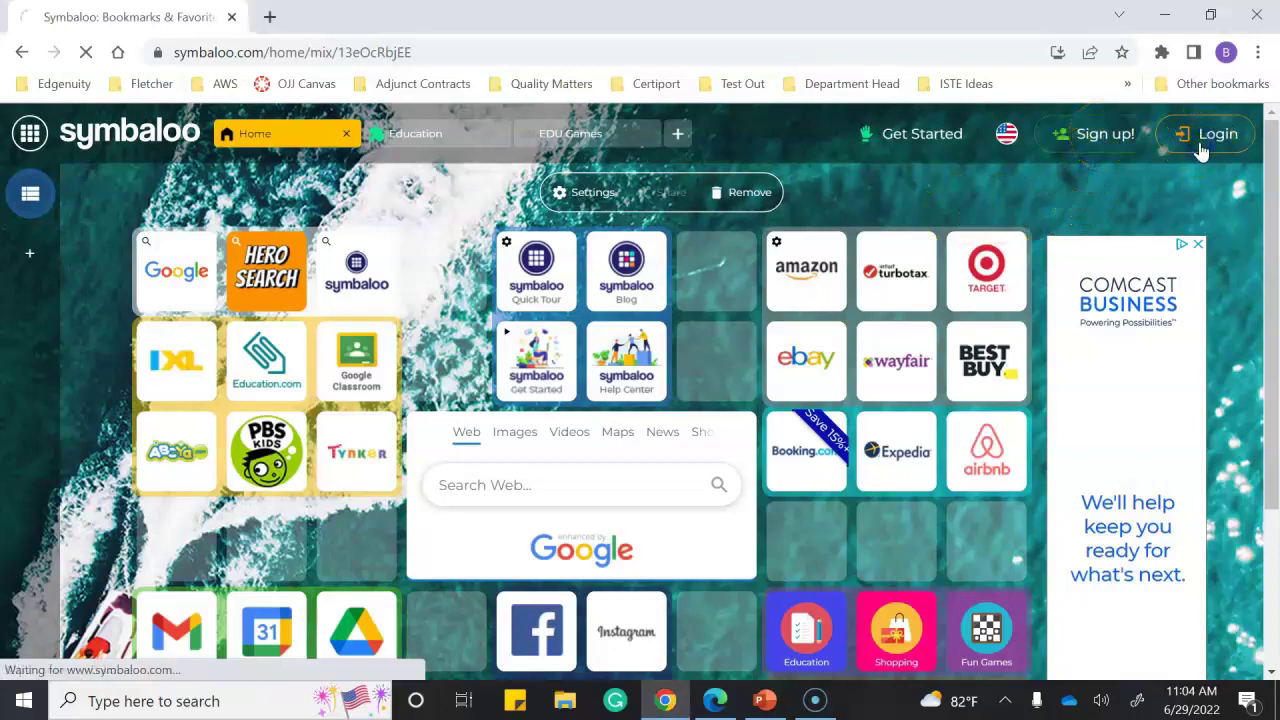
scroll(652, 517, "down", 1)
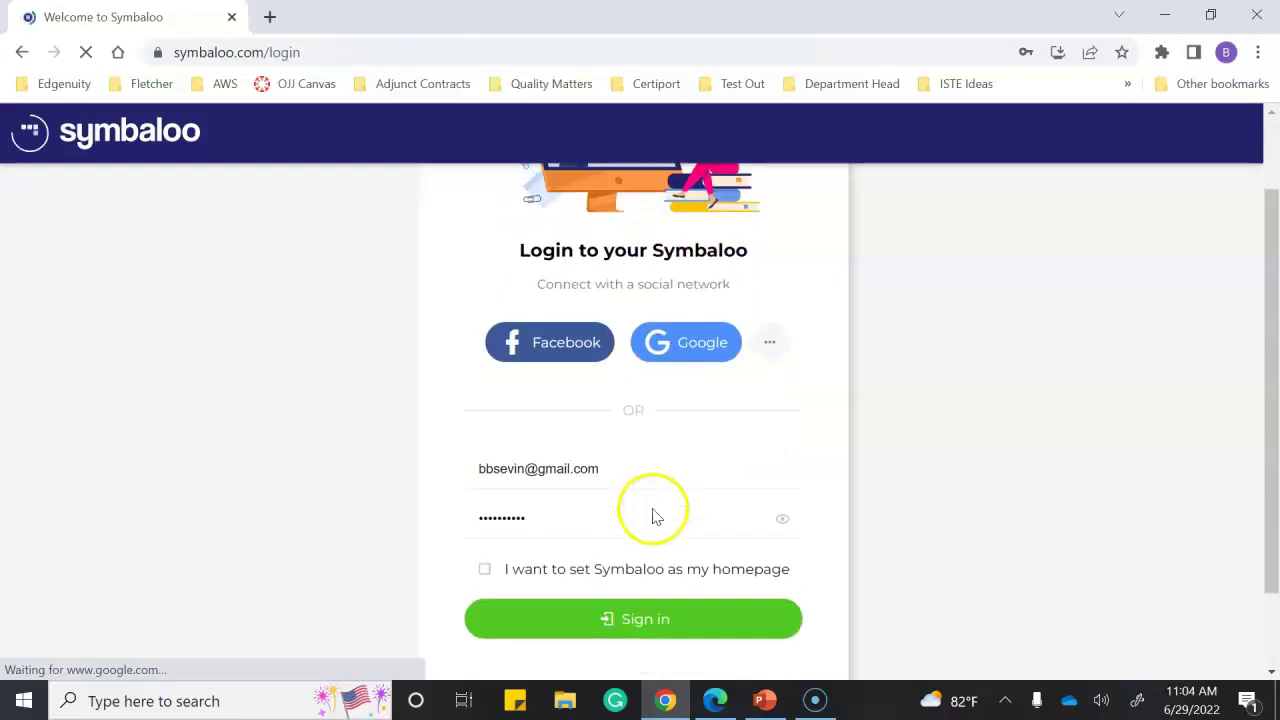
scroll(652, 517, "down", 1)
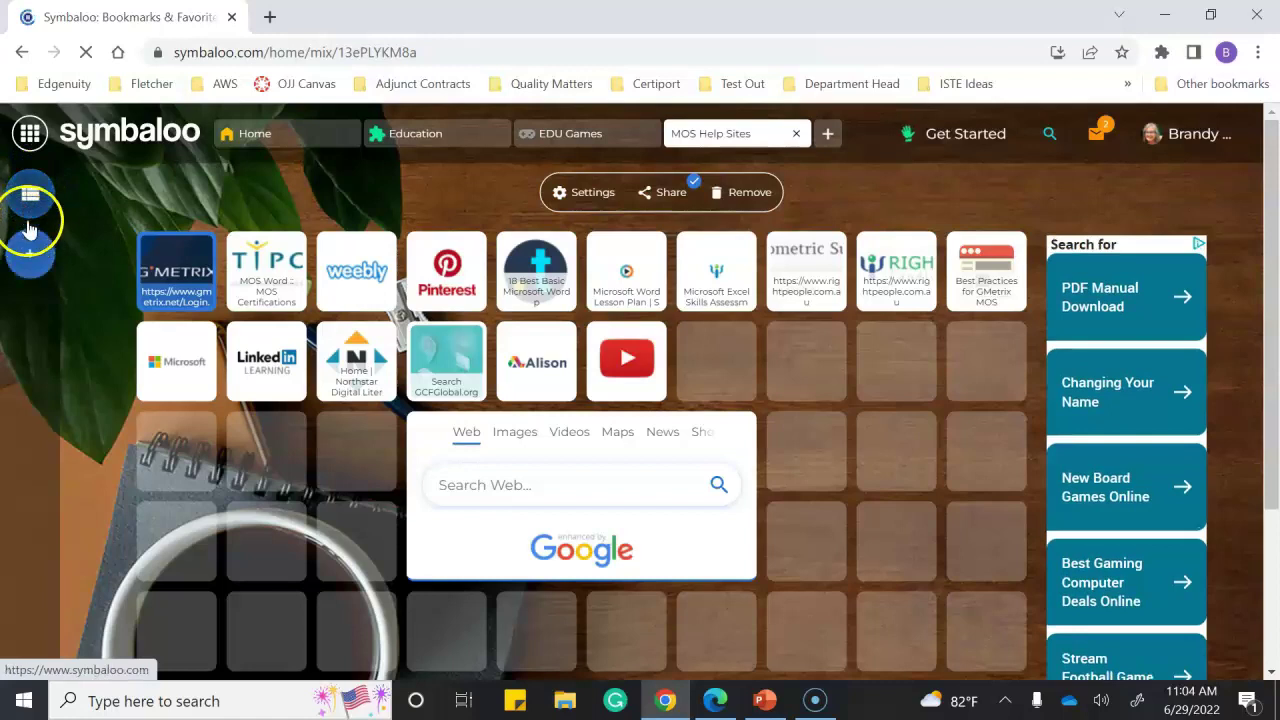
Review the My Webmixes list and close it to return to the MOS Help Sites webmix.
left_click(31, 197)
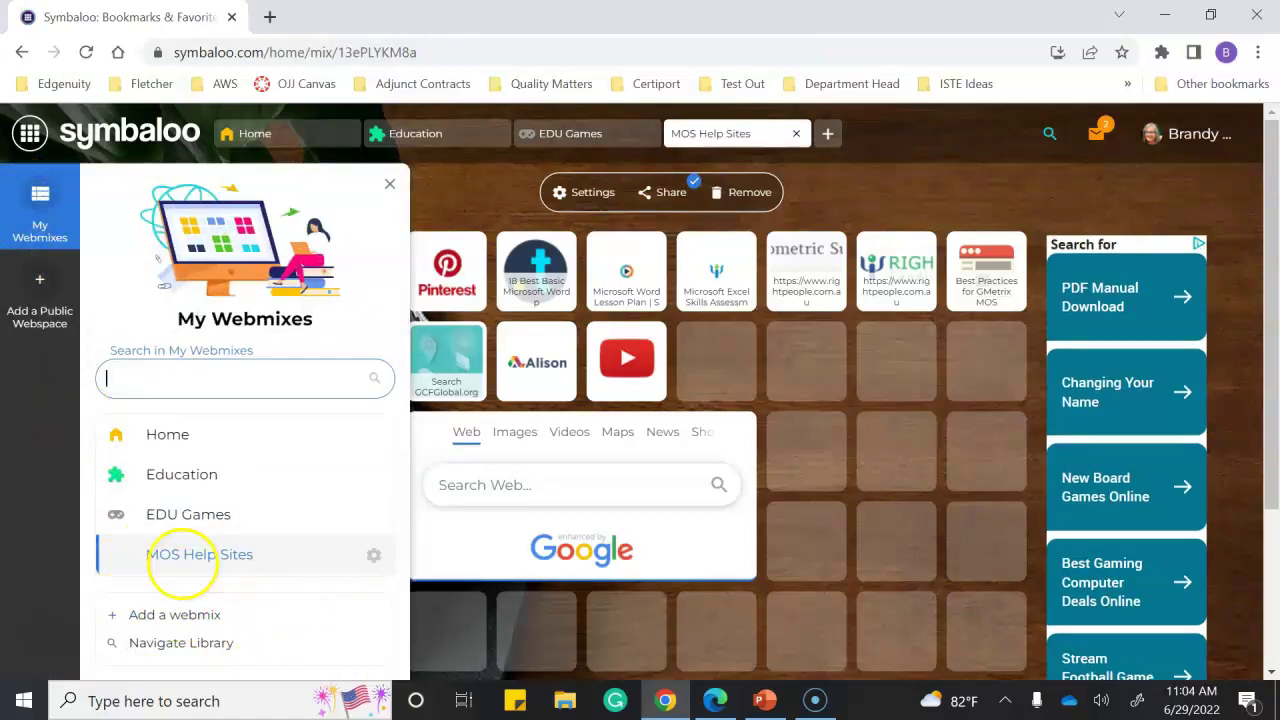
scroll(176, 522, "down", 1)
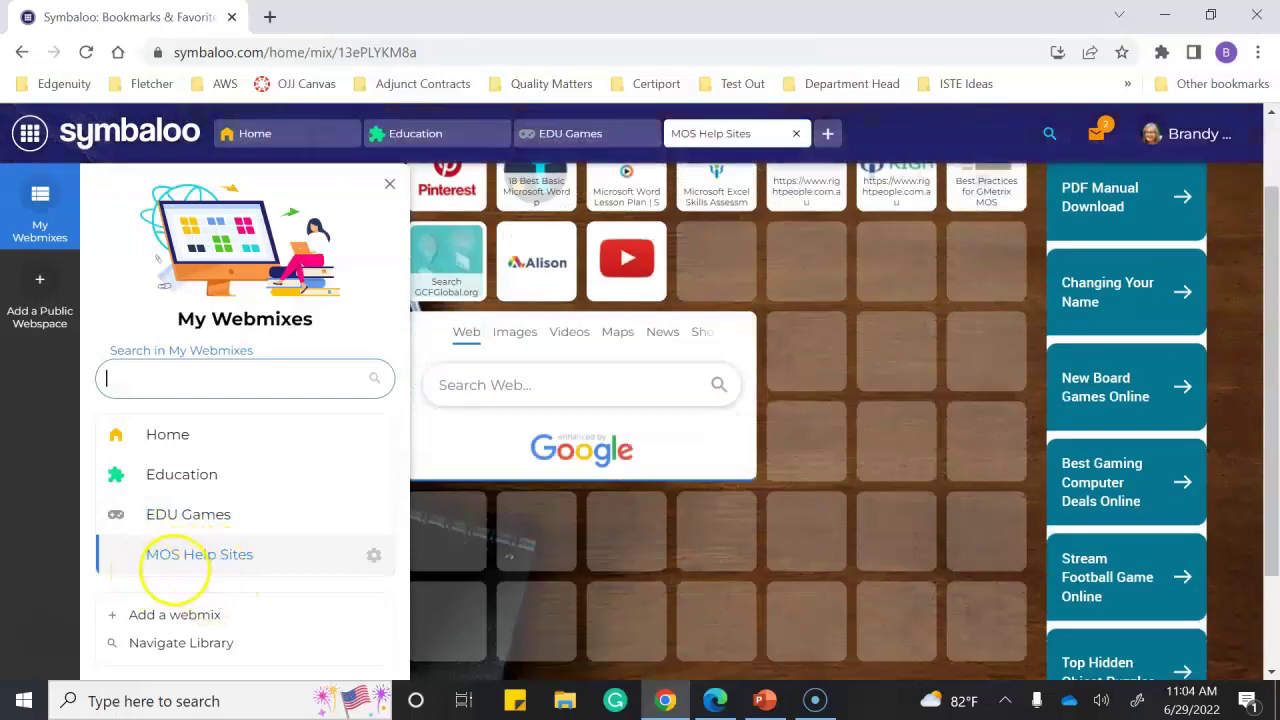
left_click(822, 370)
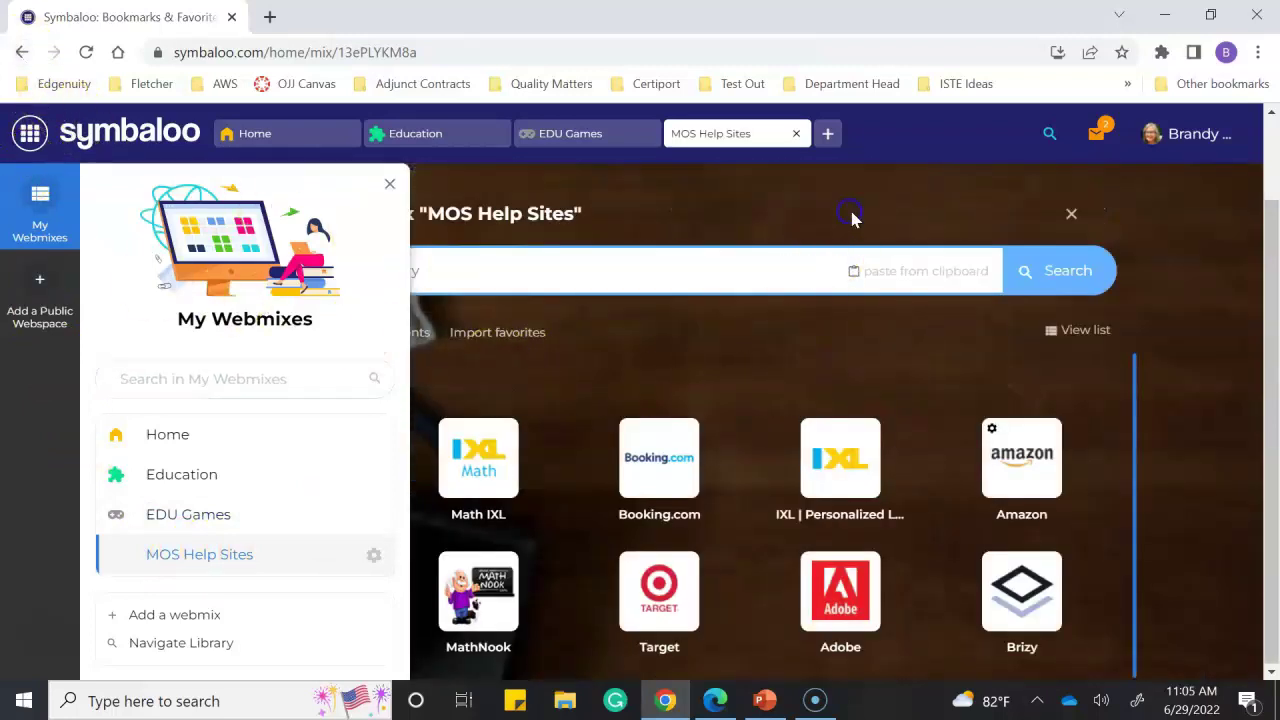
left_click(1071, 213)
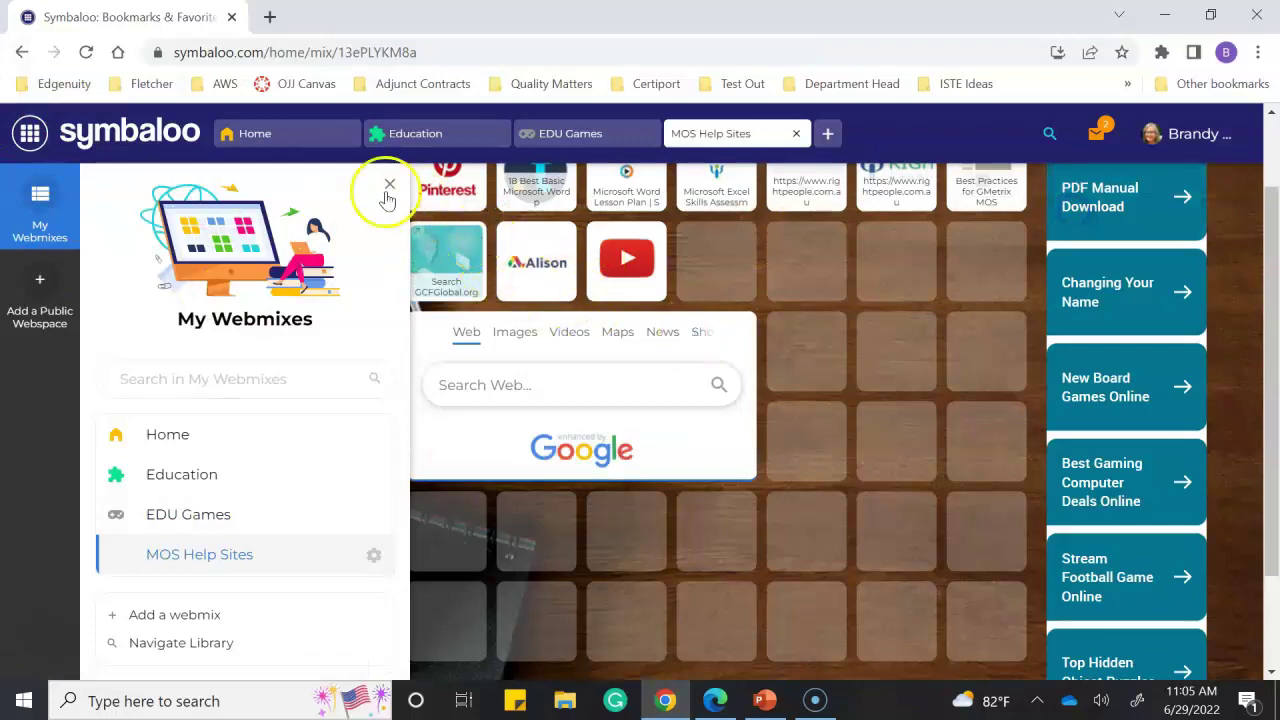
left_click(389, 188)
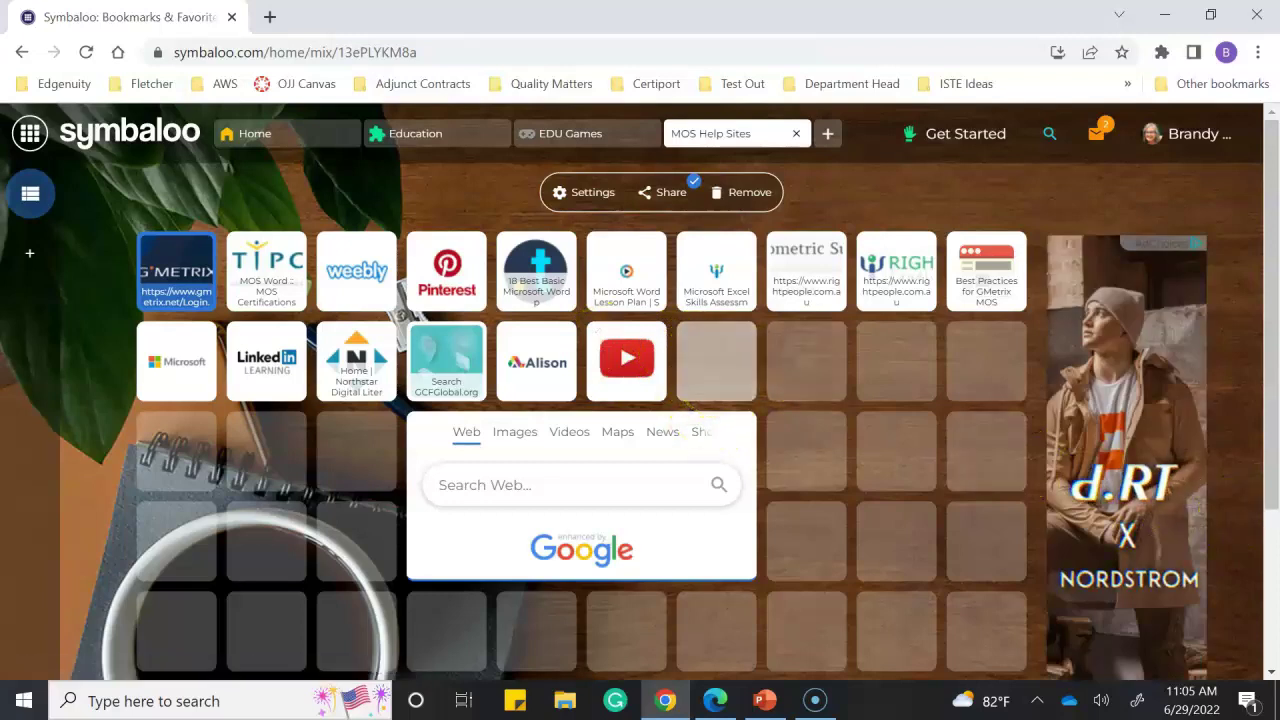
key("alt+Tab")
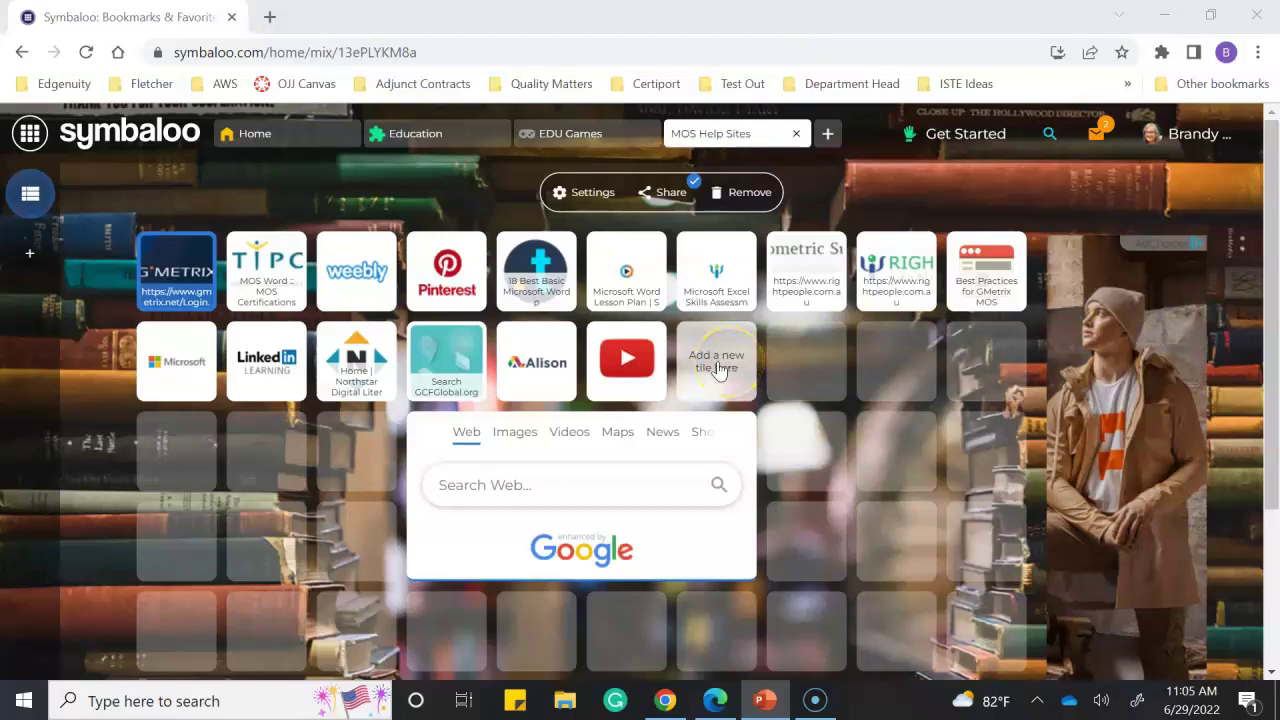
left_click(717, 368)
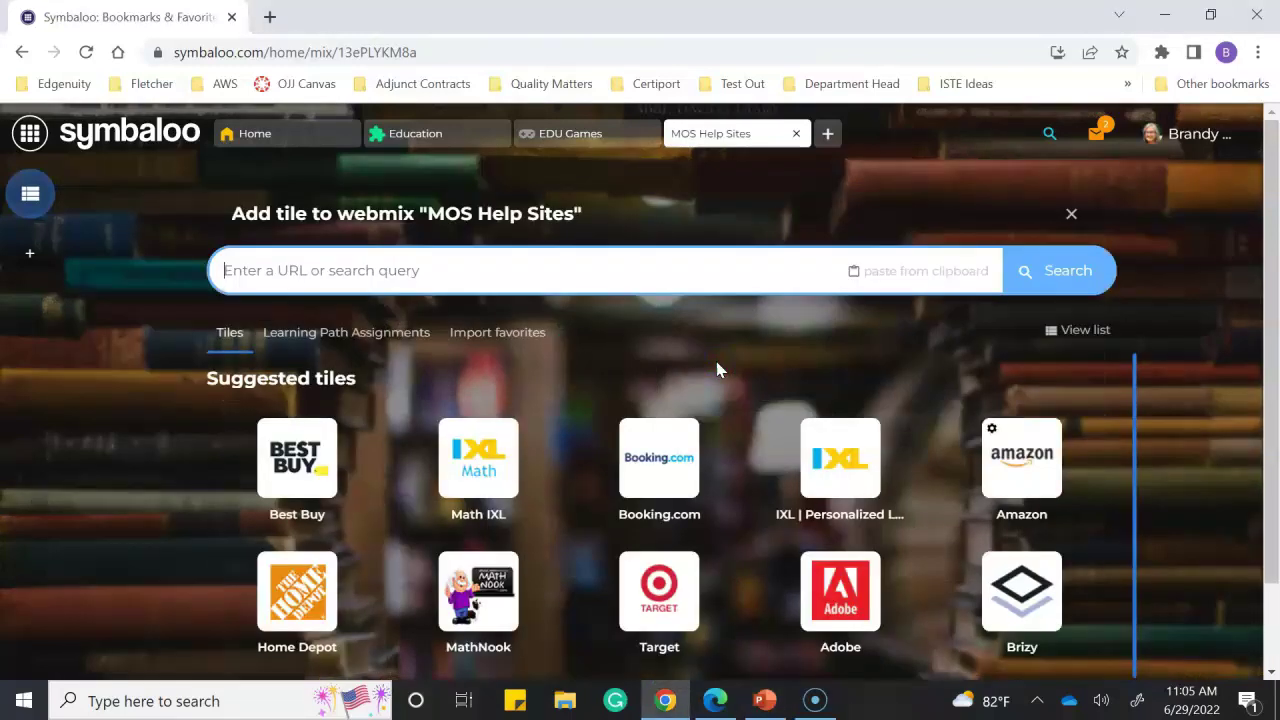
left_click(500, 281)
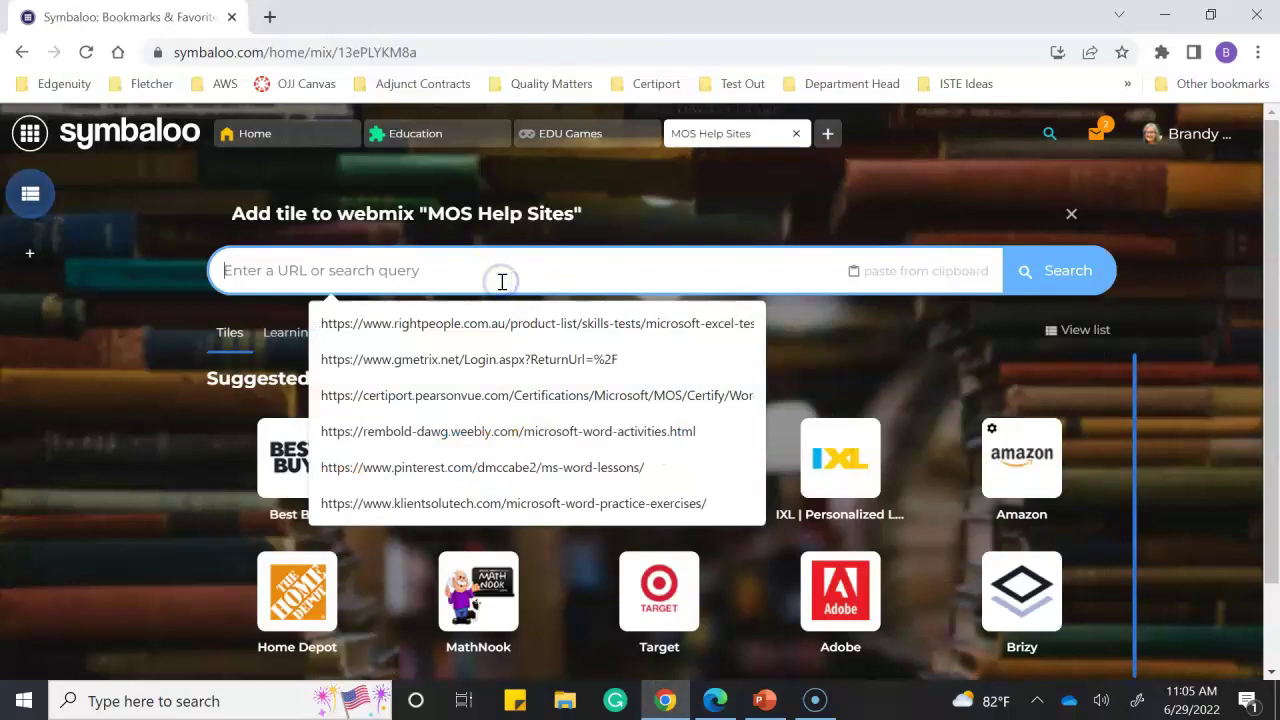
type("https://www.youtube.com/c/MikesOffice")
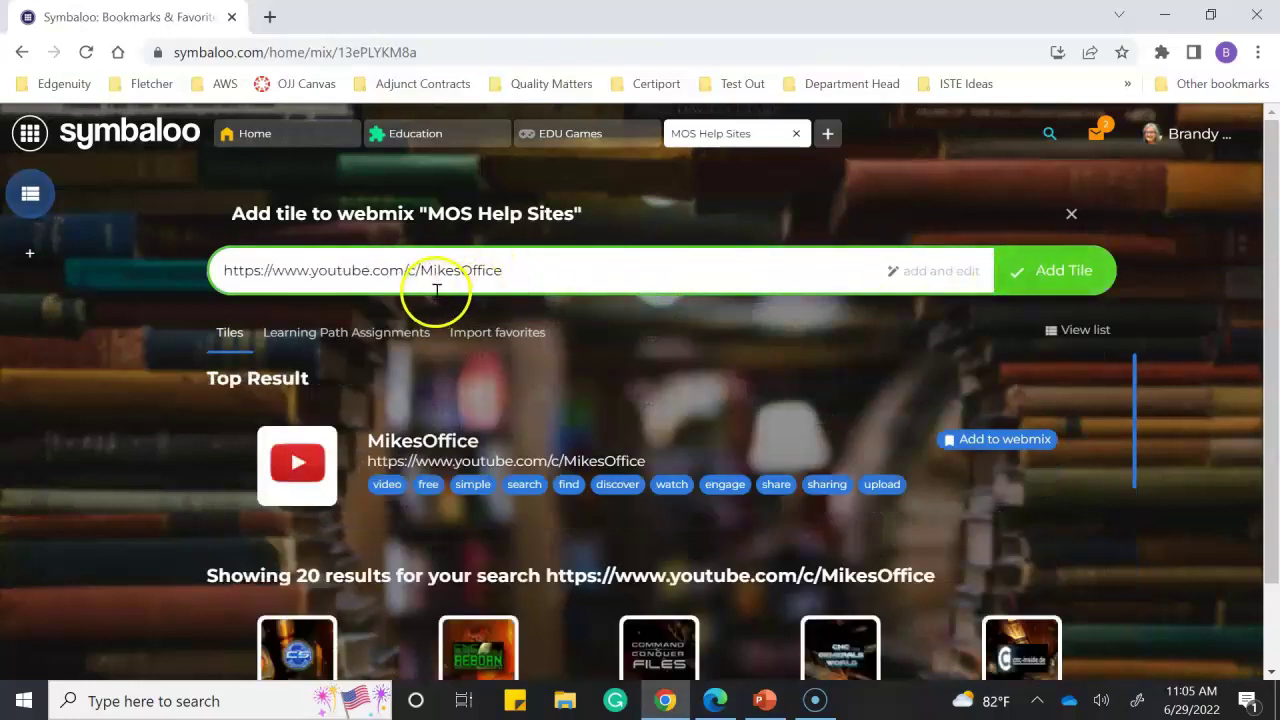
left_click(1057, 271)
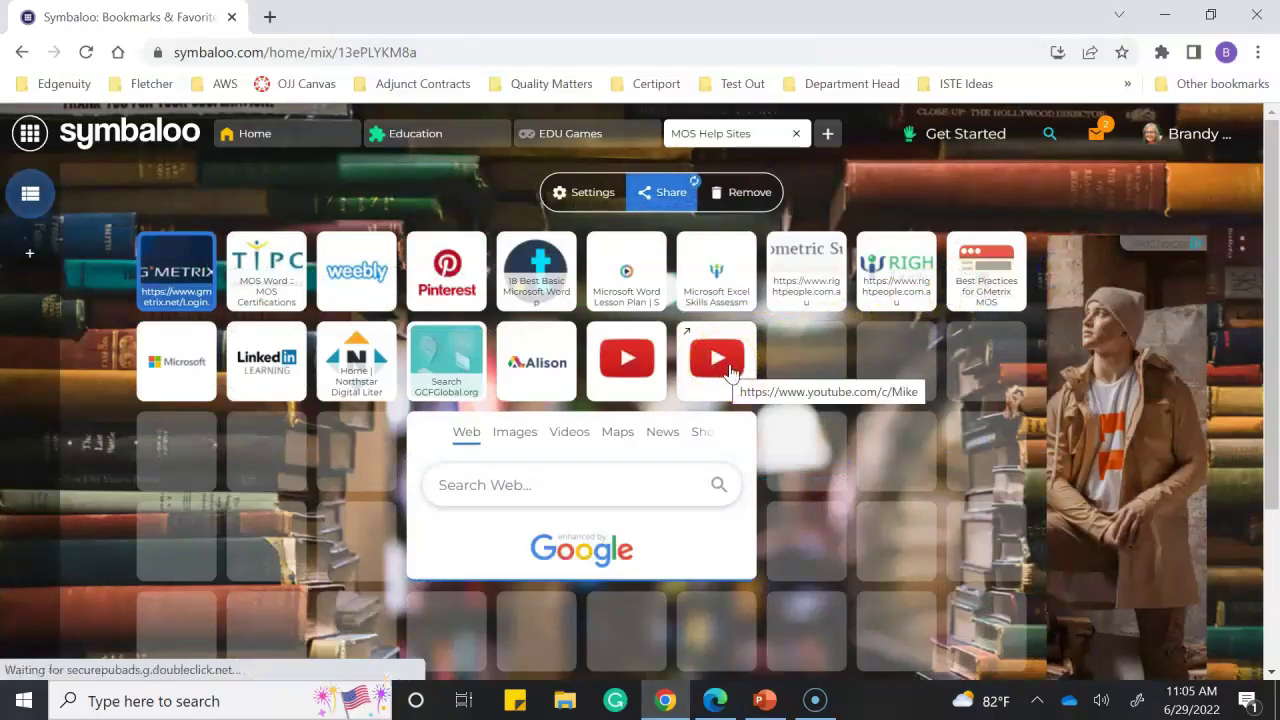
Examine the edit options of the new MikesOffice tile, including colors and icons, and close them without changes.
right_click(741, 370)
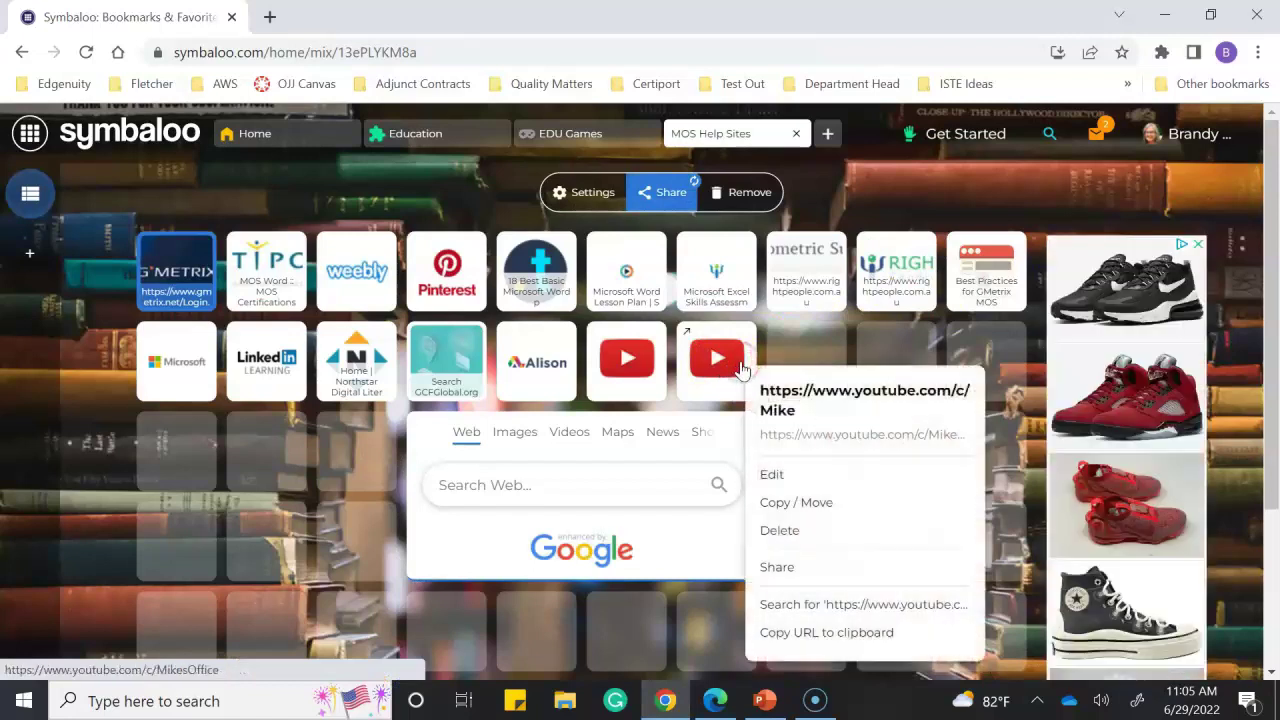
left_click(777, 477)
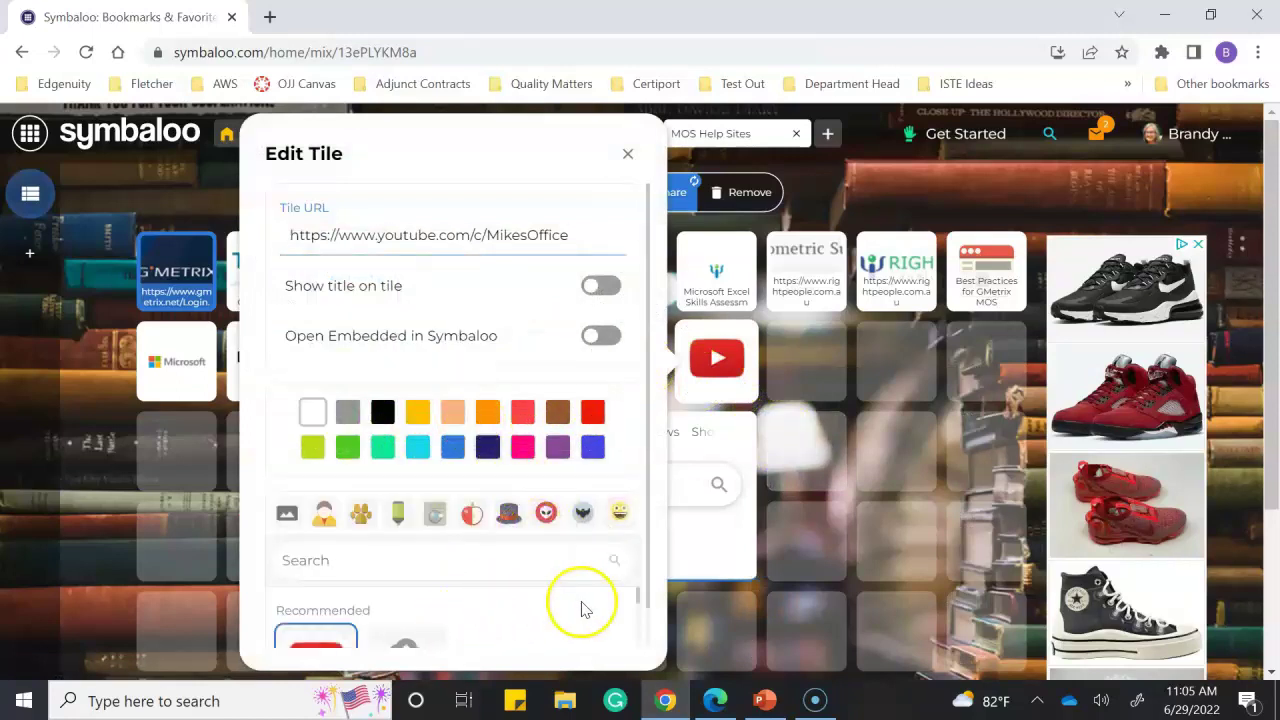
left_click_drag(650, 578, 640, 634)
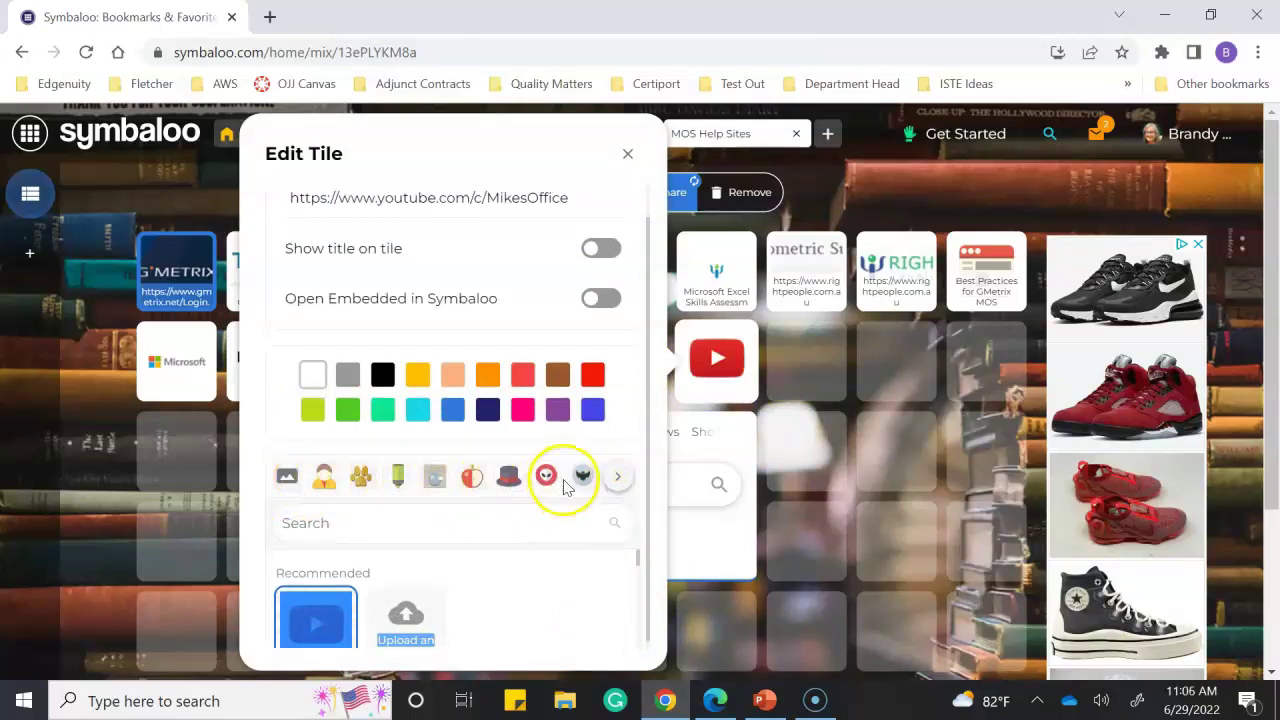
left_click(629, 154)
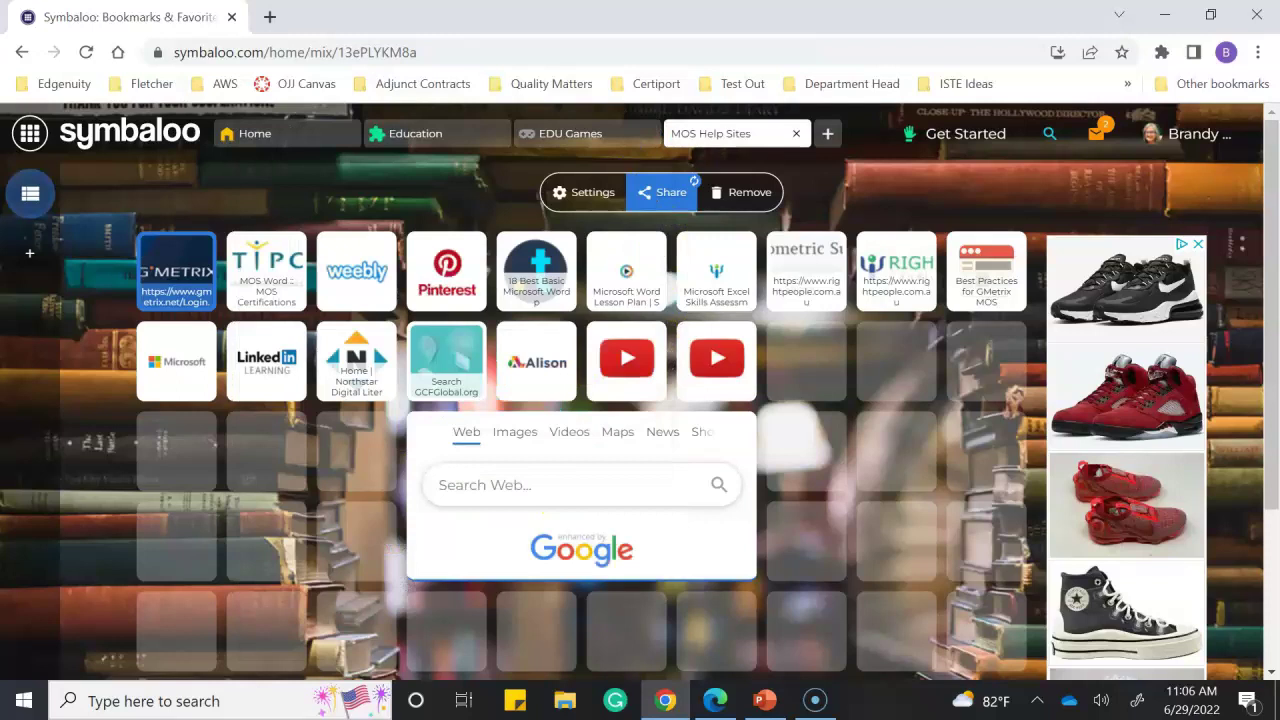
key("alt+Tab")
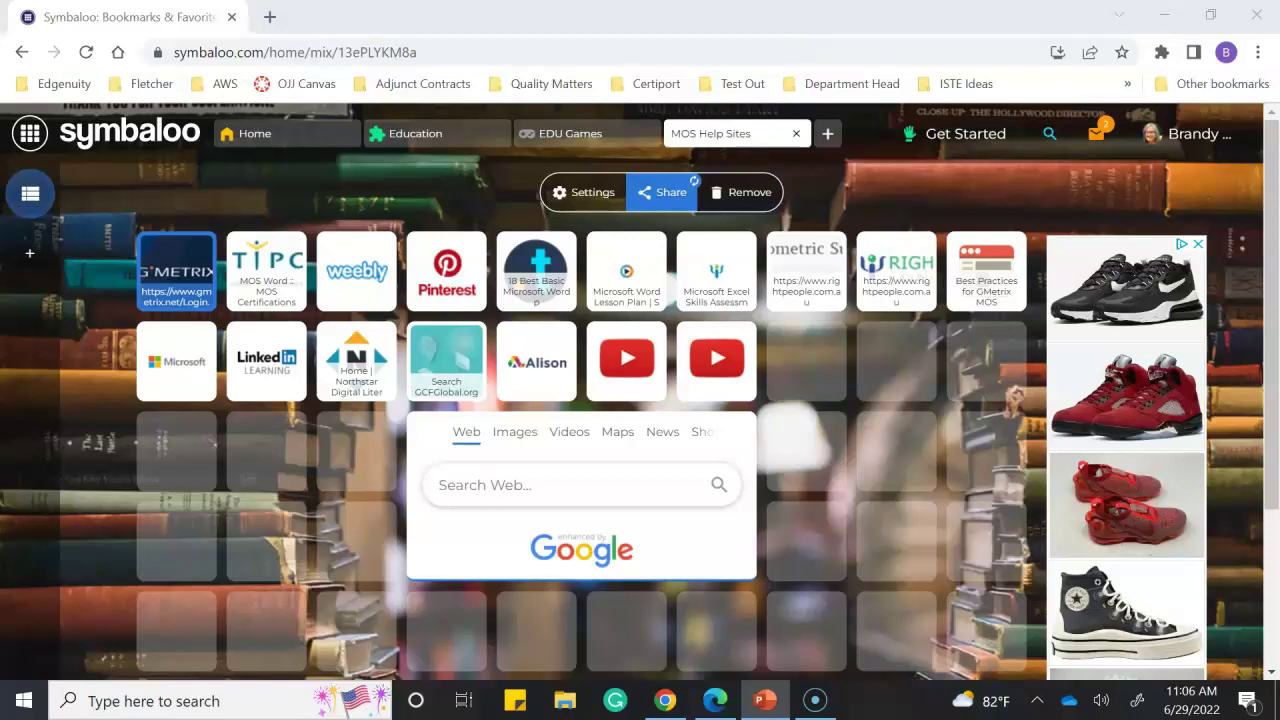
left_click(627, 358)
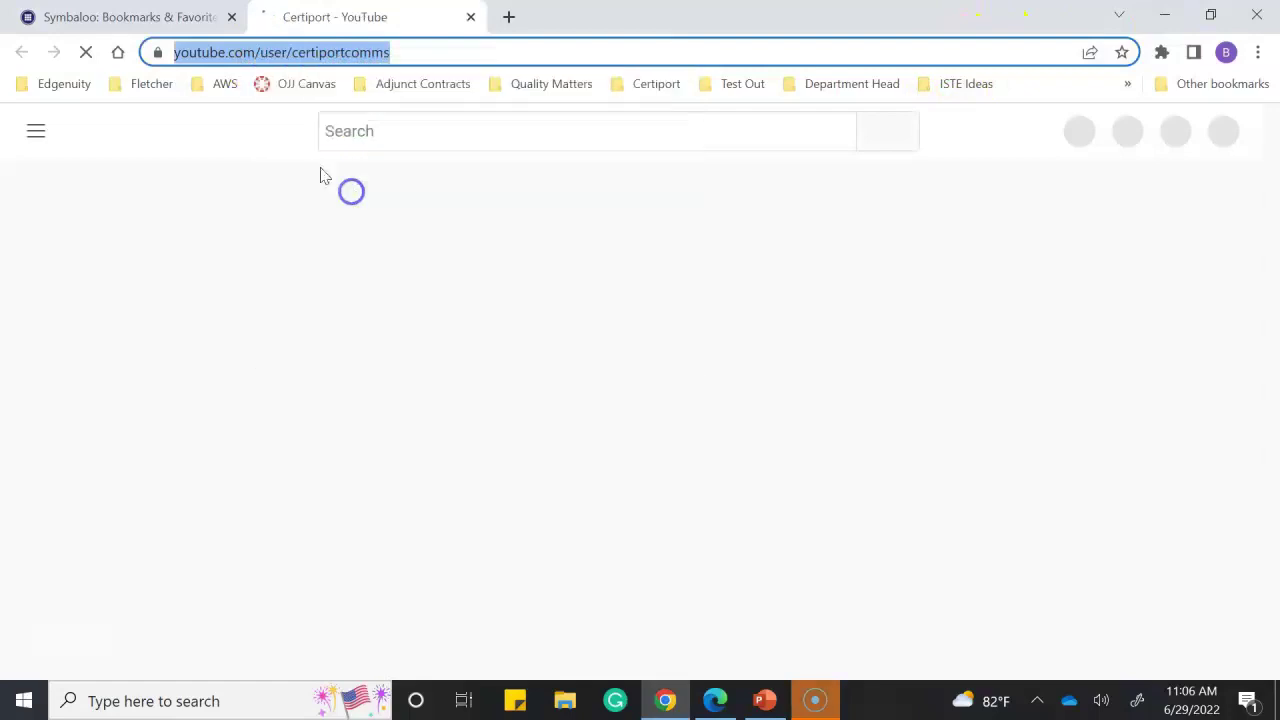
left_click(134, 18)
left_click(811, 370)
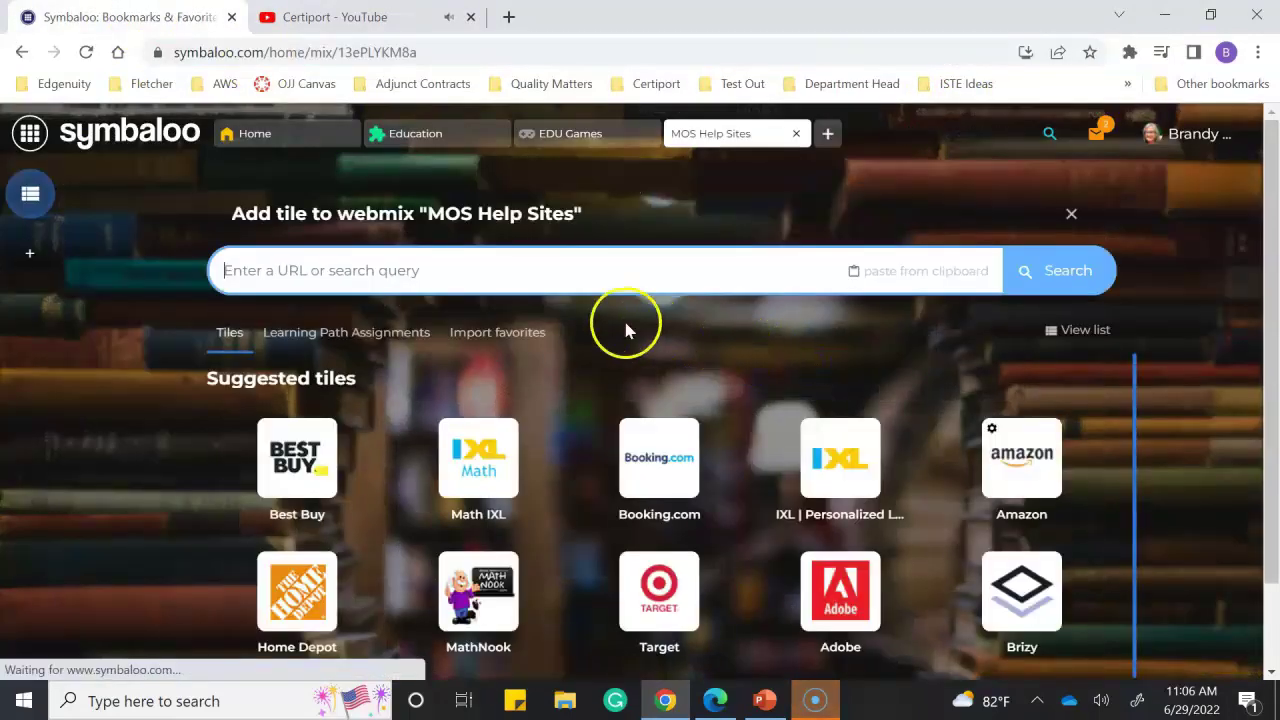
key("ctrl+v")
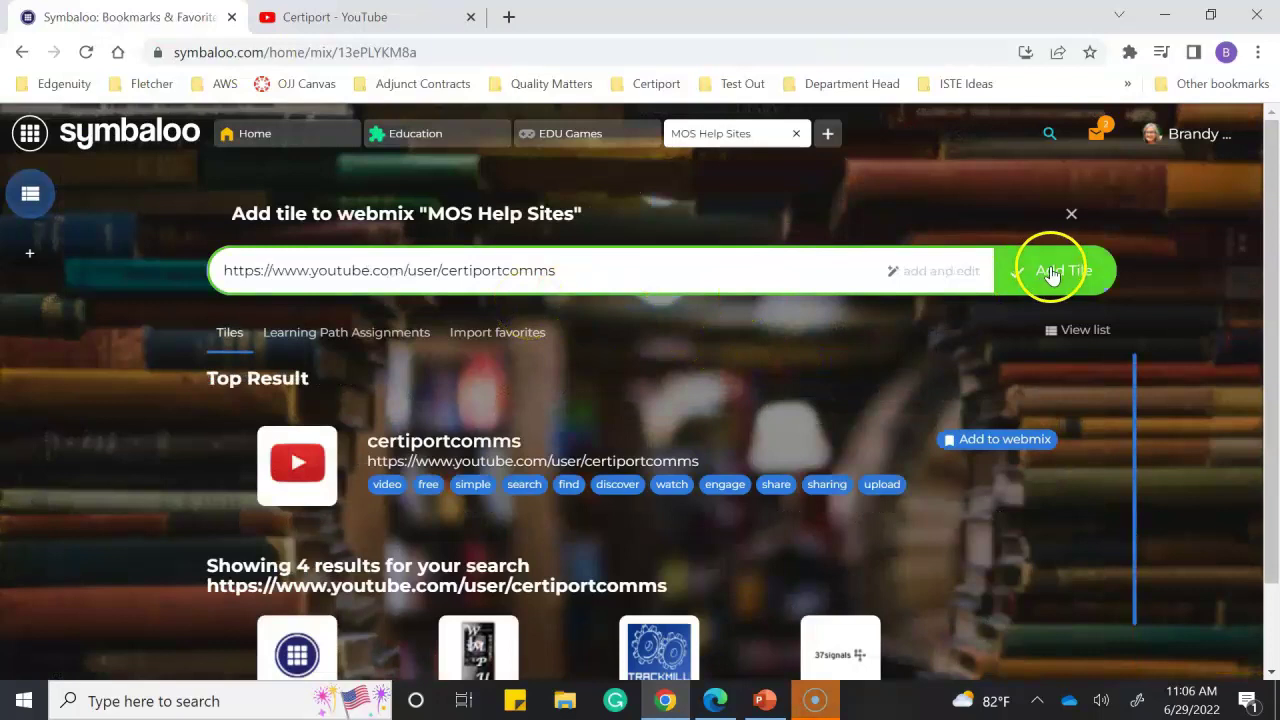
scroll(674, 371, "down", 1)
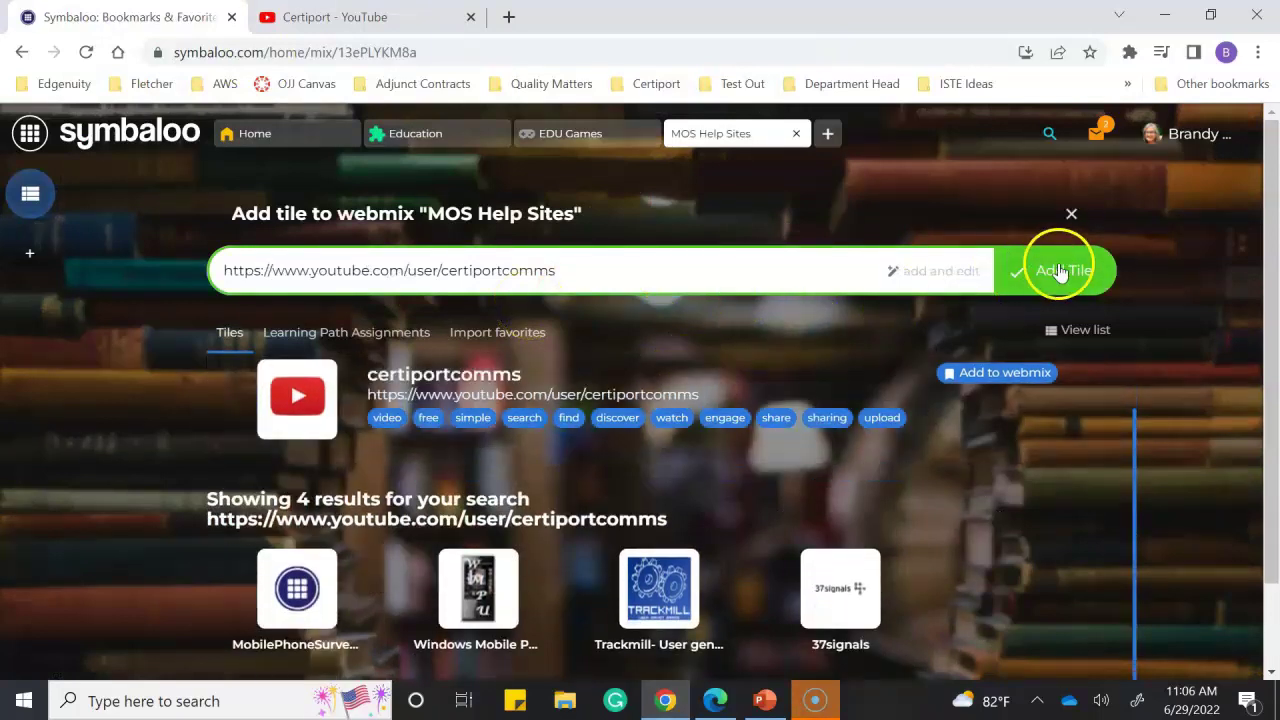
left_click(1060, 270)
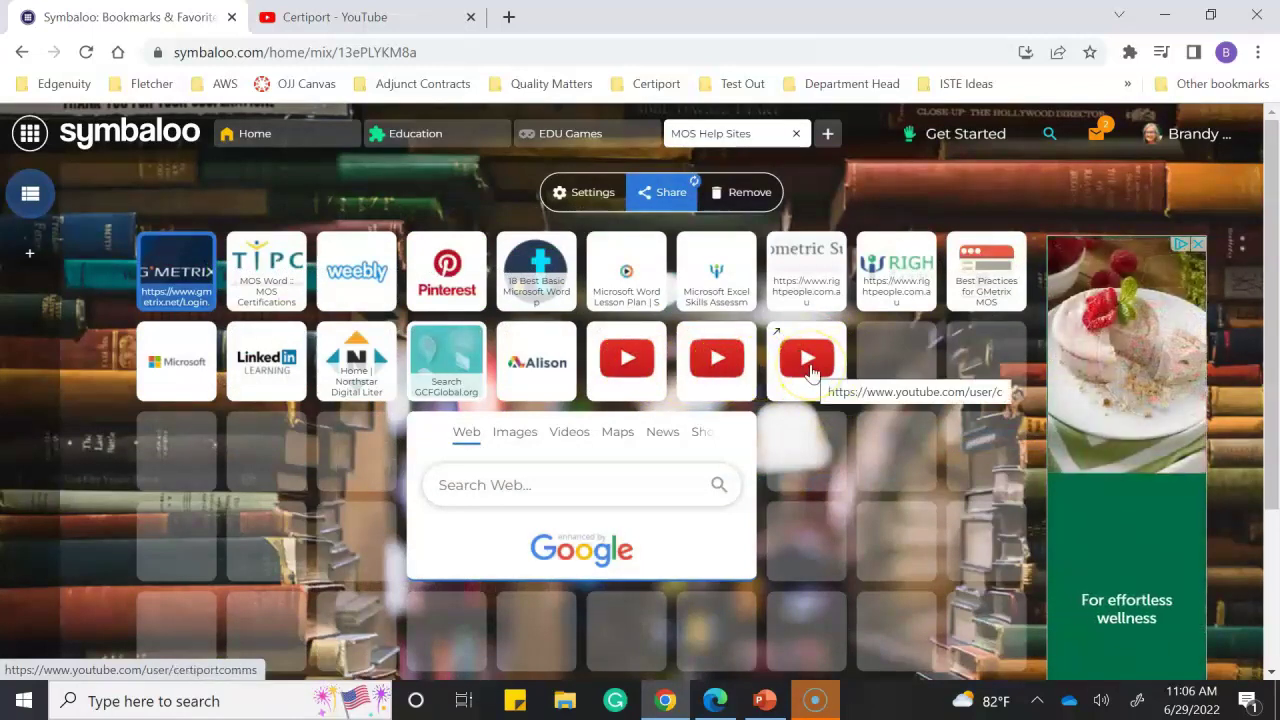
key("alt+Tab")
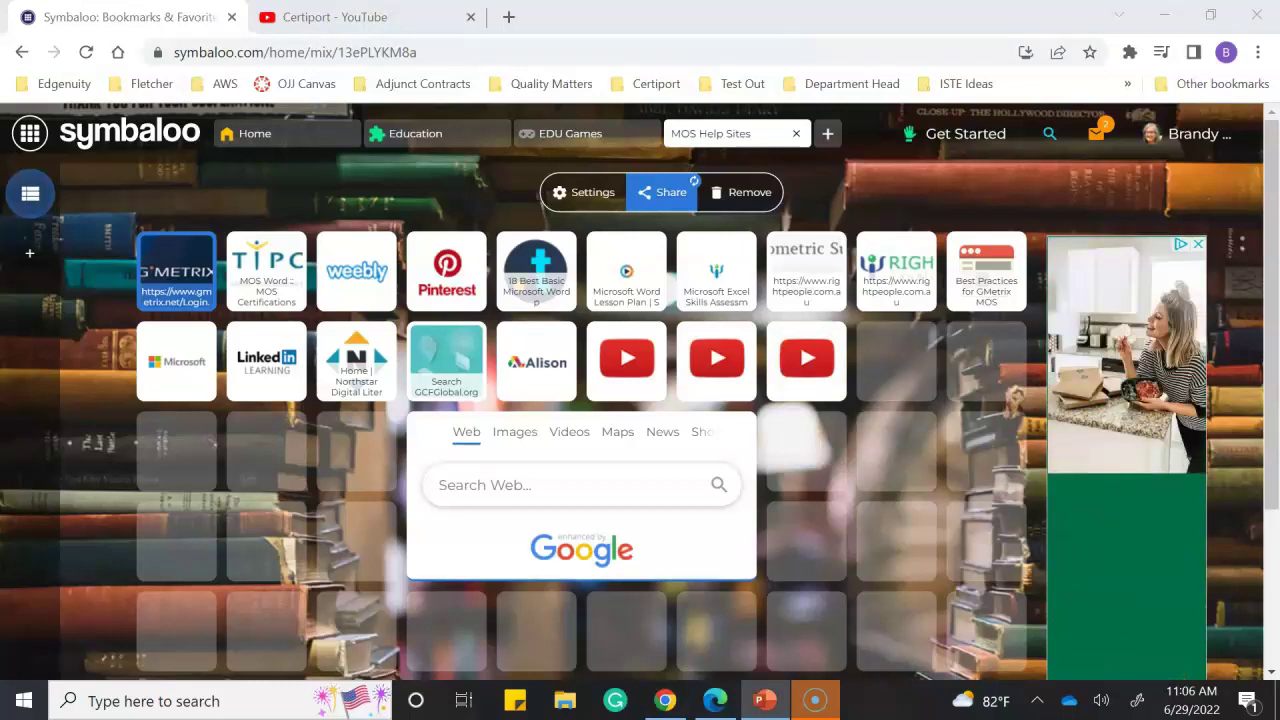
left_click(906, 370)
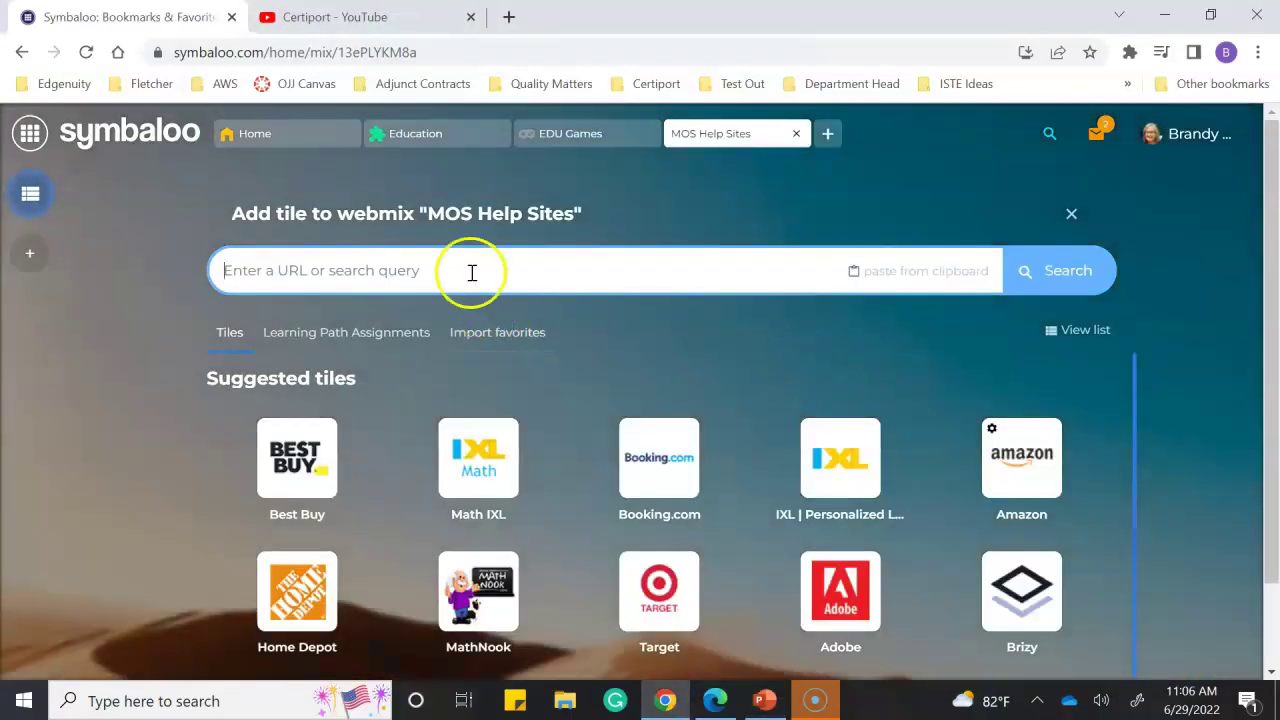
left_click(471, 277)
key("ctrl+v")
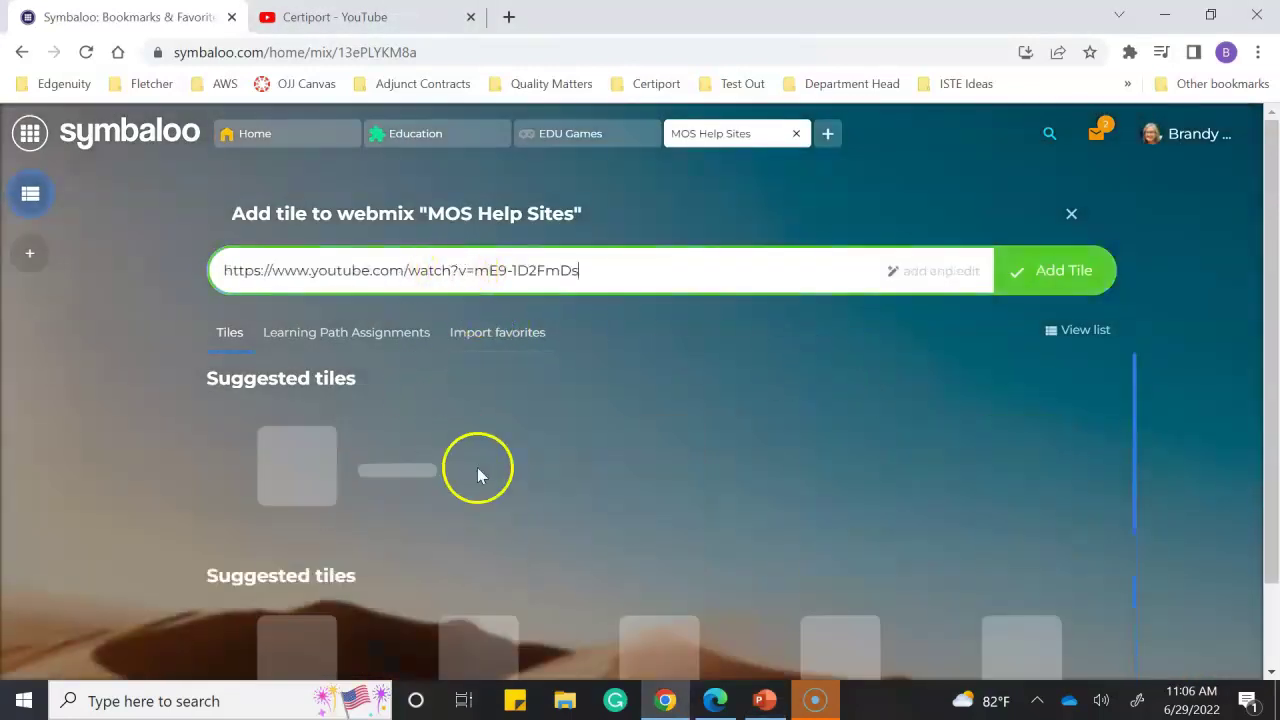
scroll(715, 505, "down", 2)
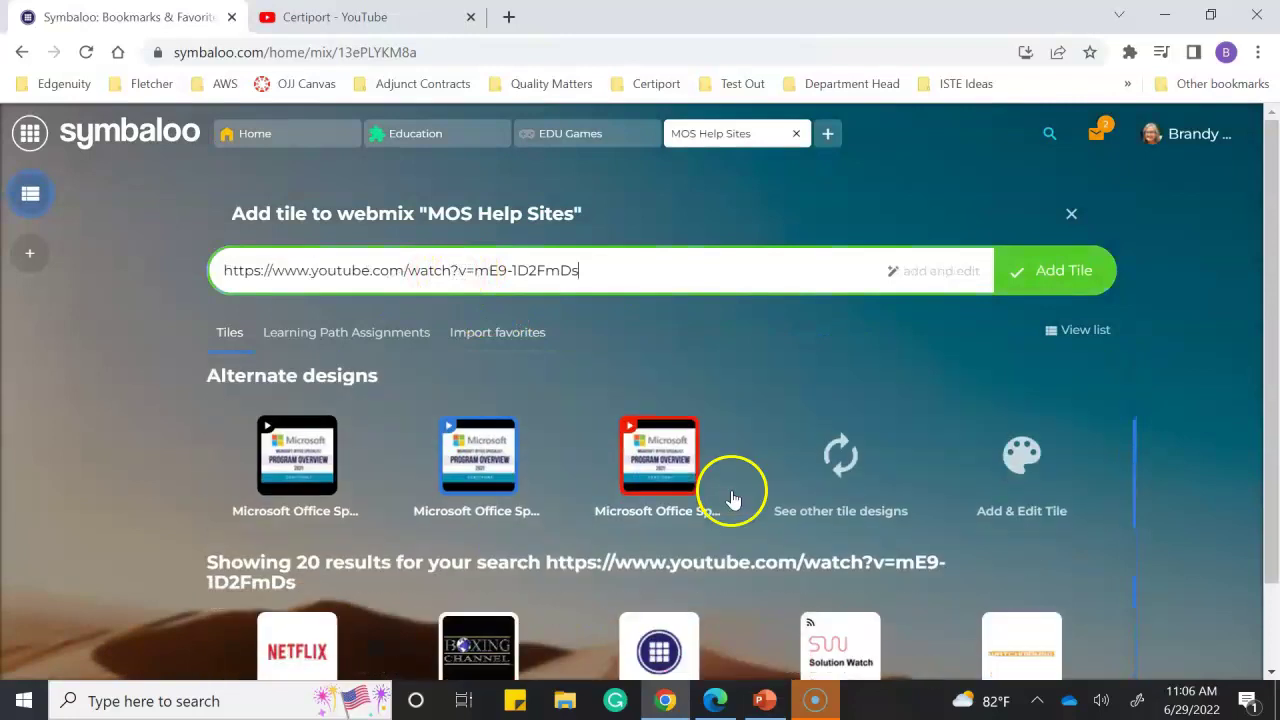
left_click(1045, 285)
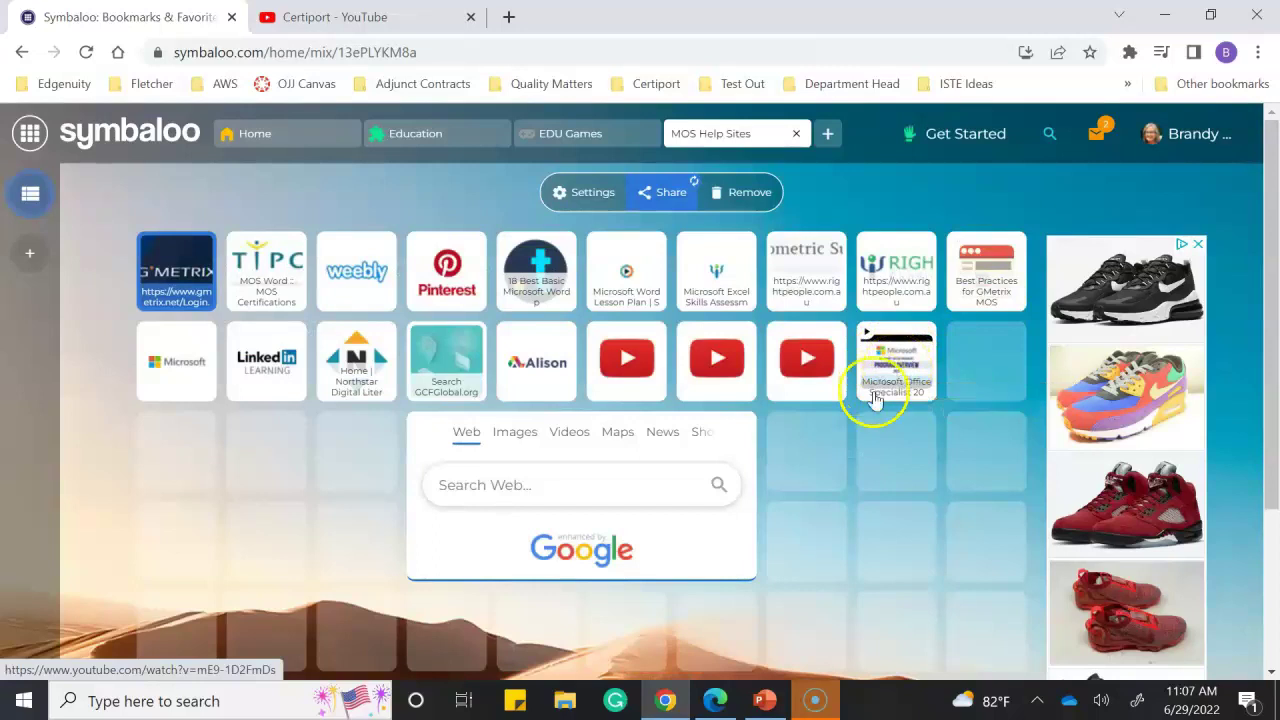
left_click(288, 17)
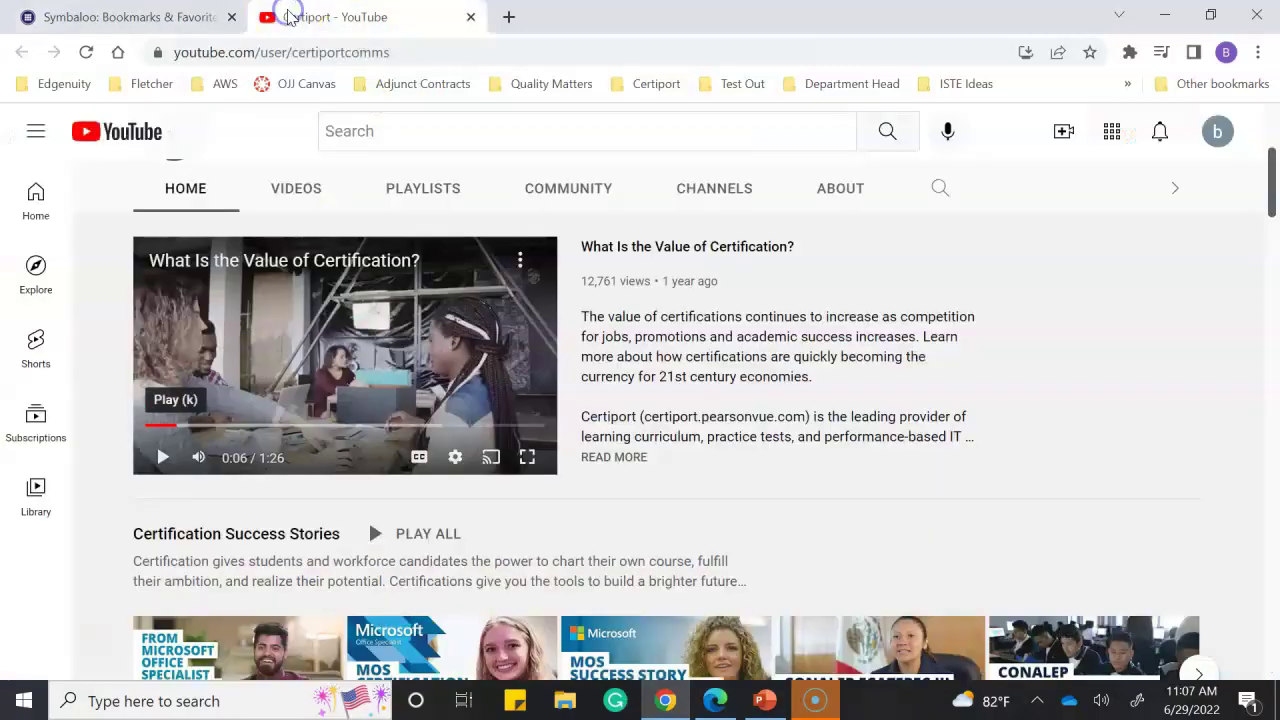
left_click(470, 17)
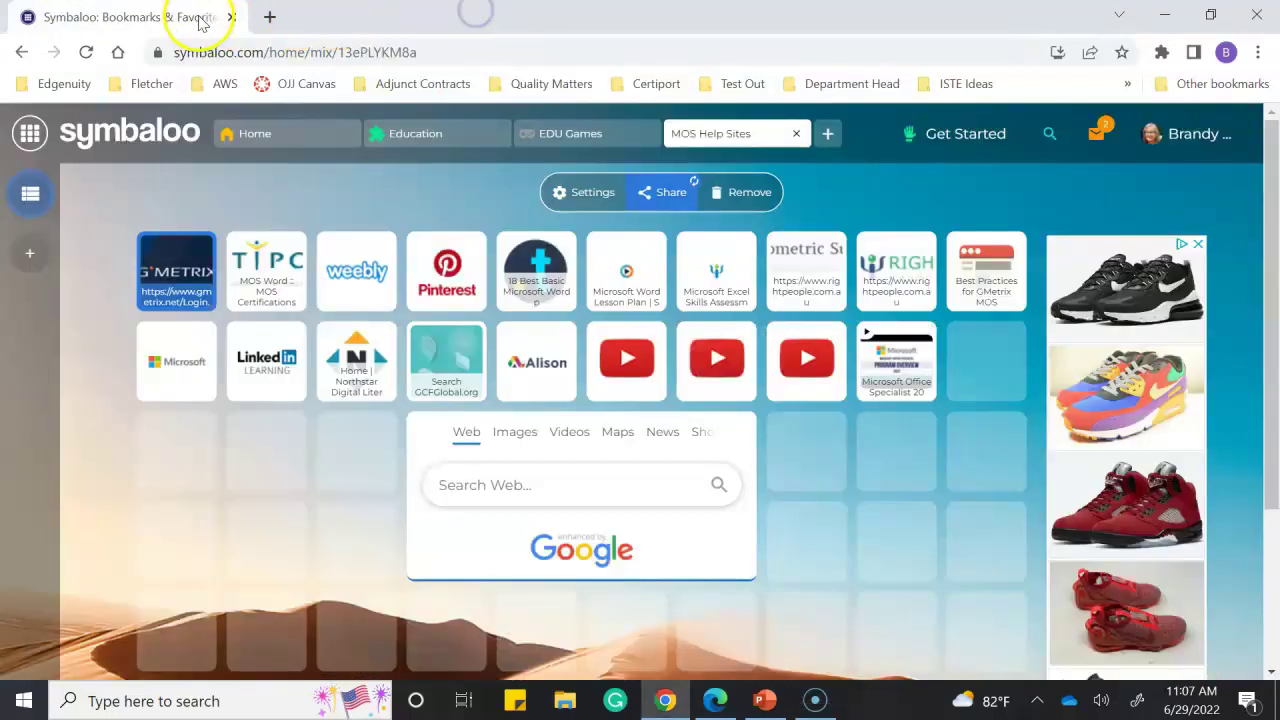
Examine the edit options of the GMetrix tile, such as URL, label and color, and close them without changes.
right_click(175, 271)
left_click(240, 370)
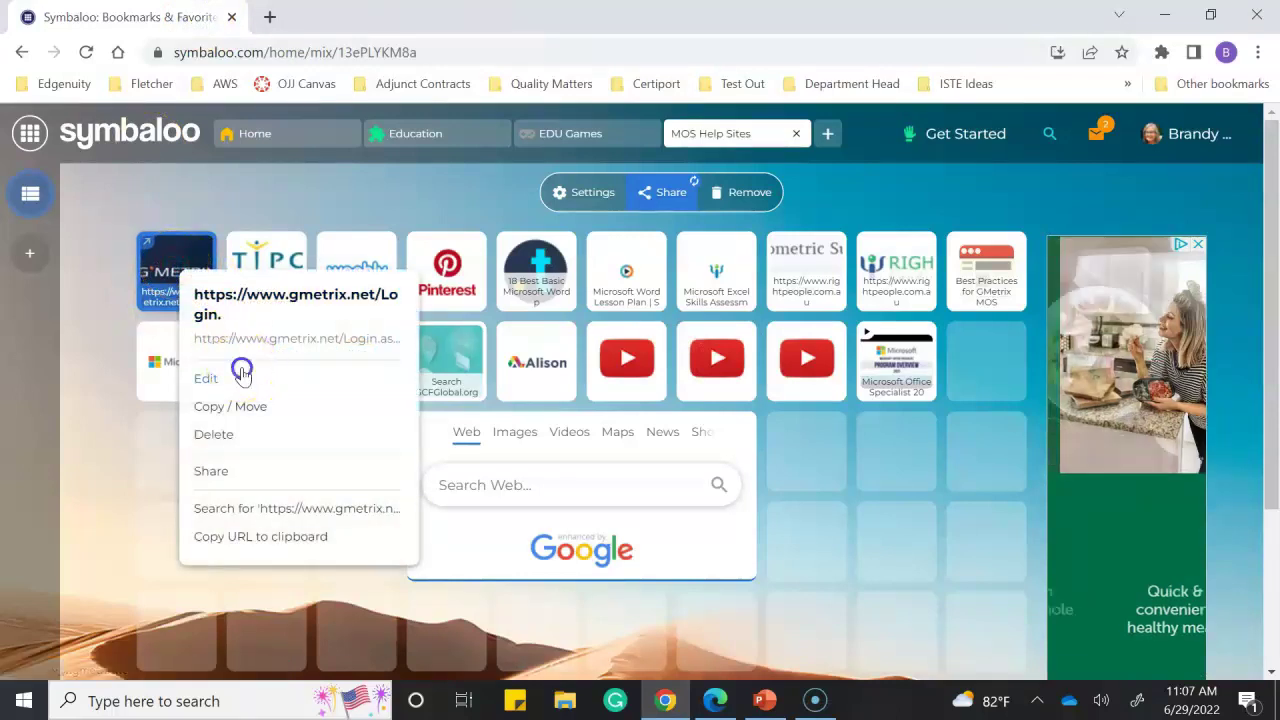
scroll(455, 345, "down", 3)
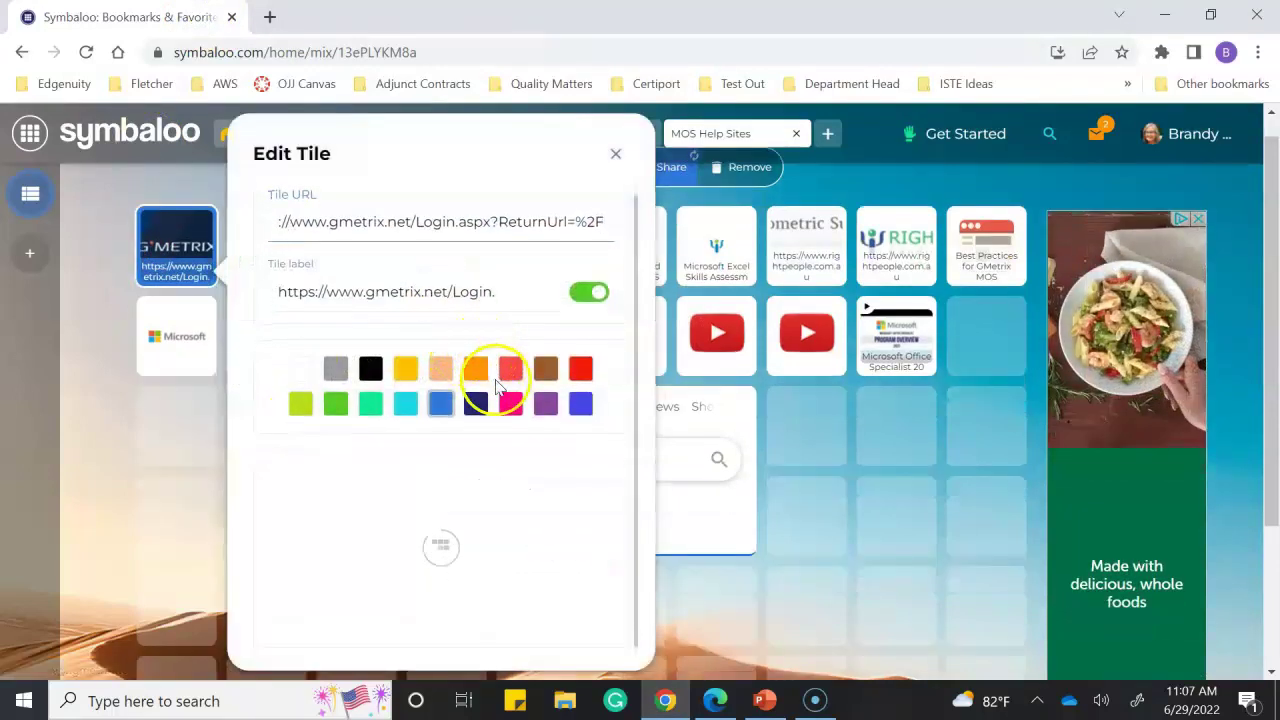
scroll(537, 440, "down", 1)
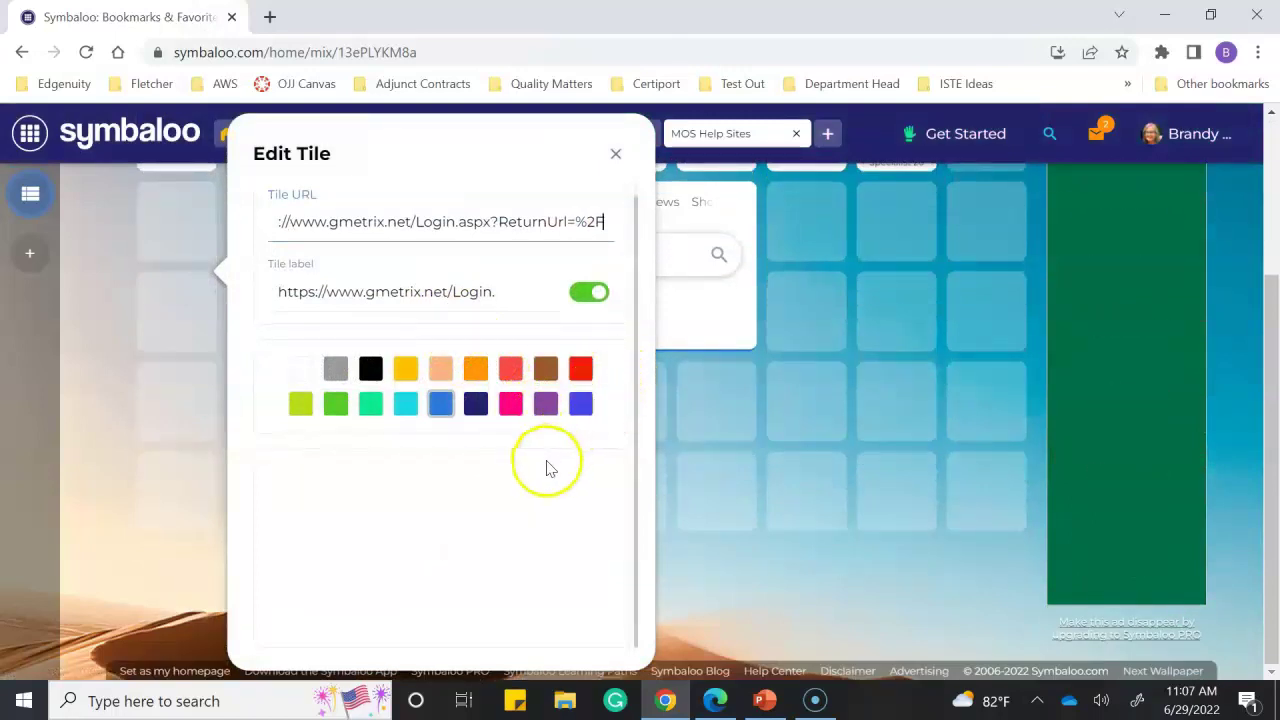
left_click(612, 154)
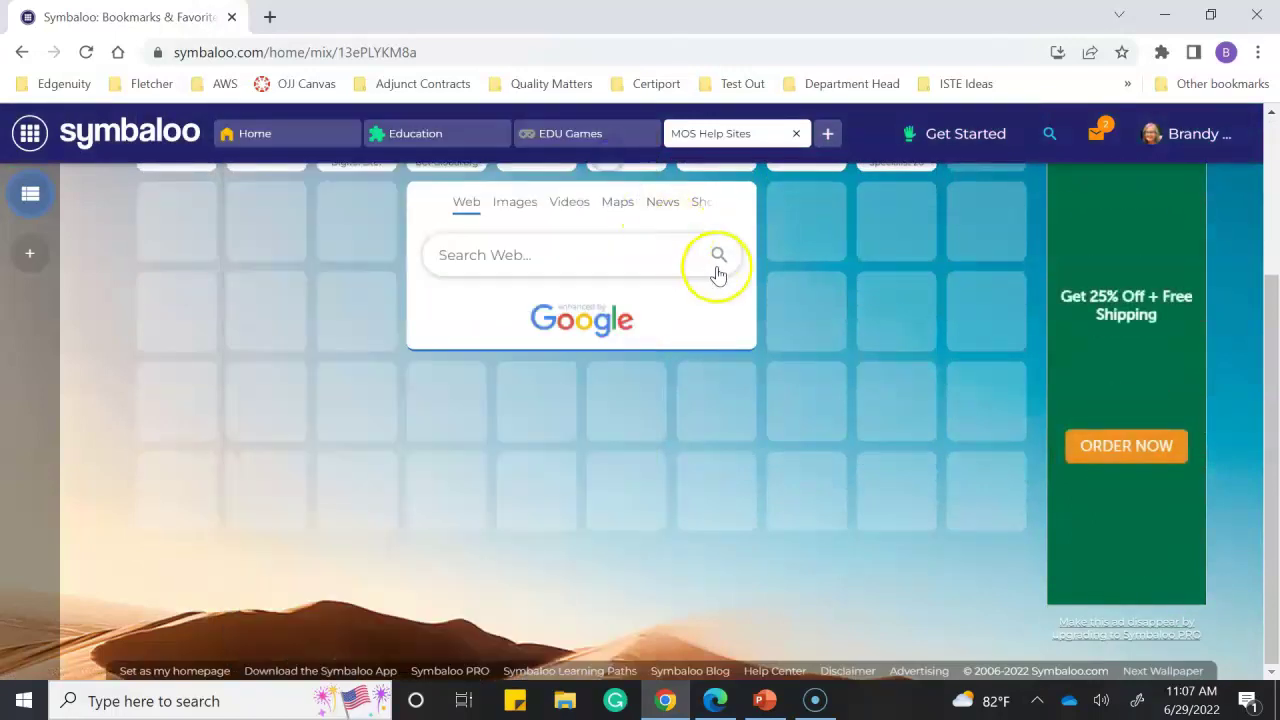
scroll(750, 265, "up", 2)
scroll(789, 260, "up", 1)
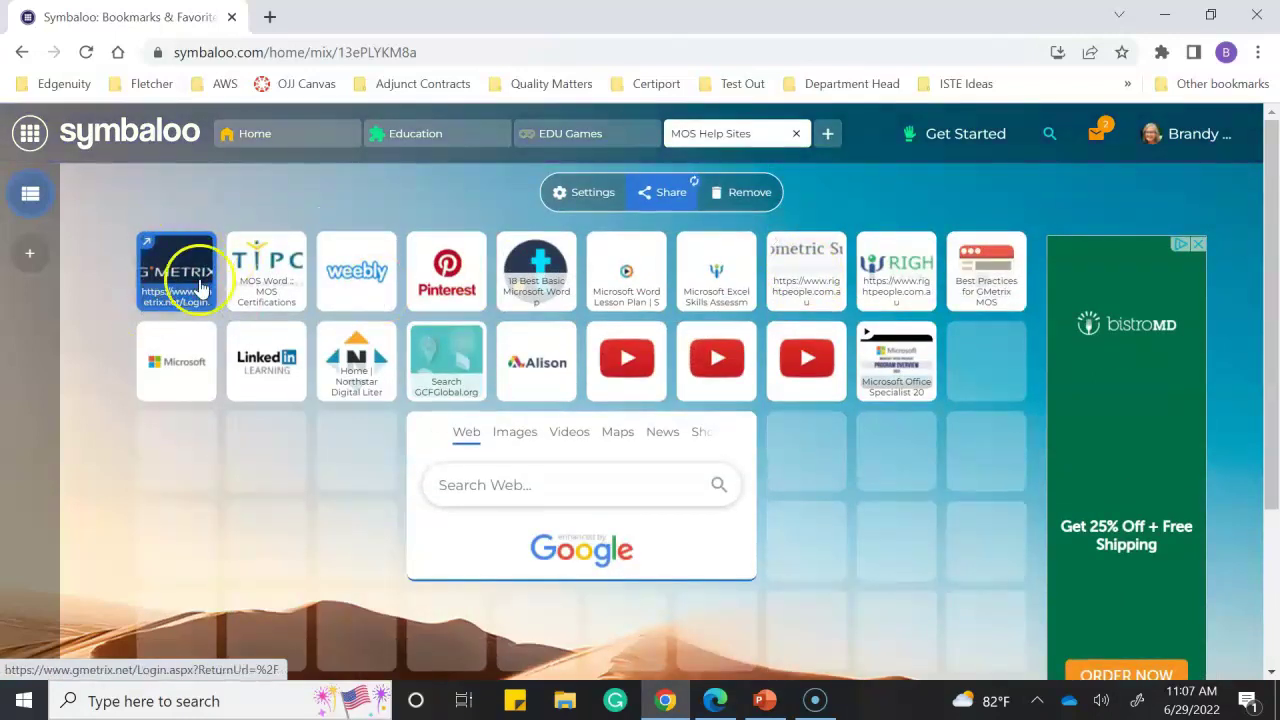
Switch the background of the MOS Help Sites webmix to the next wallpaper, the palm trees image.
mouse_move(890, 356)
left_mouse_down()
mouse_move(745, 350)
mouse_move(880, 355)
left_mouse_up()
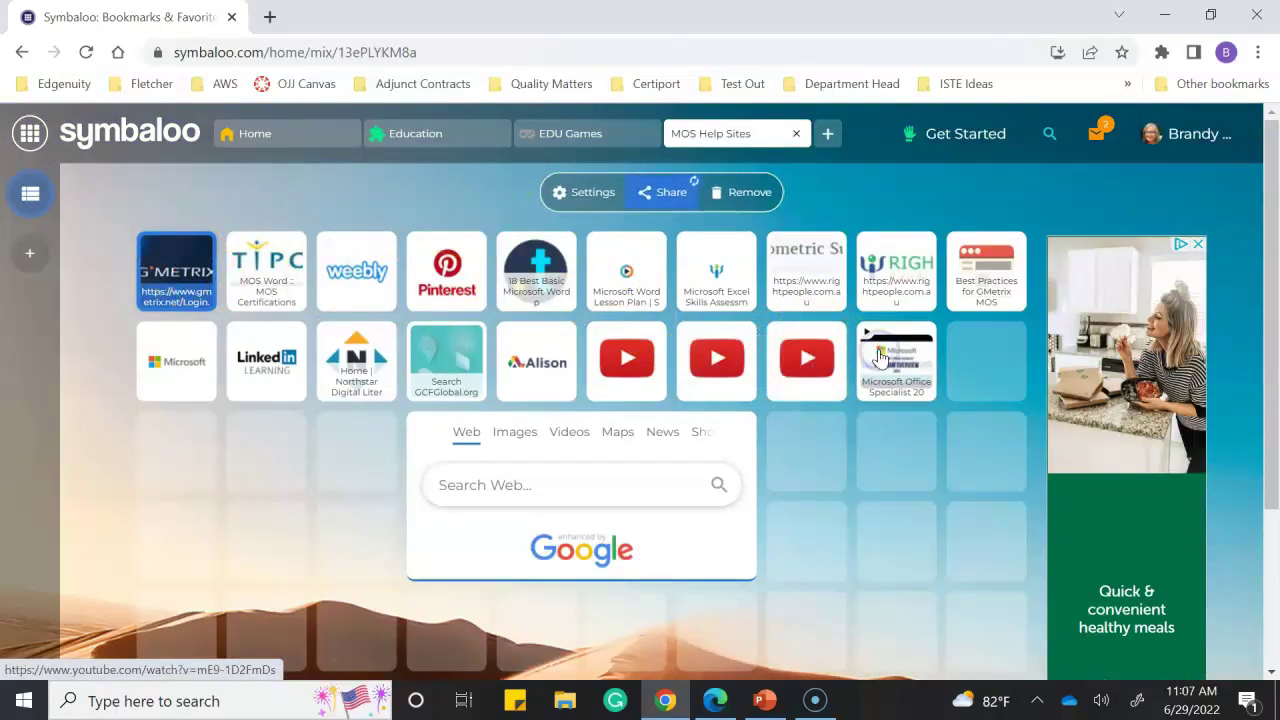
scroll(912, 410, "down", 2)
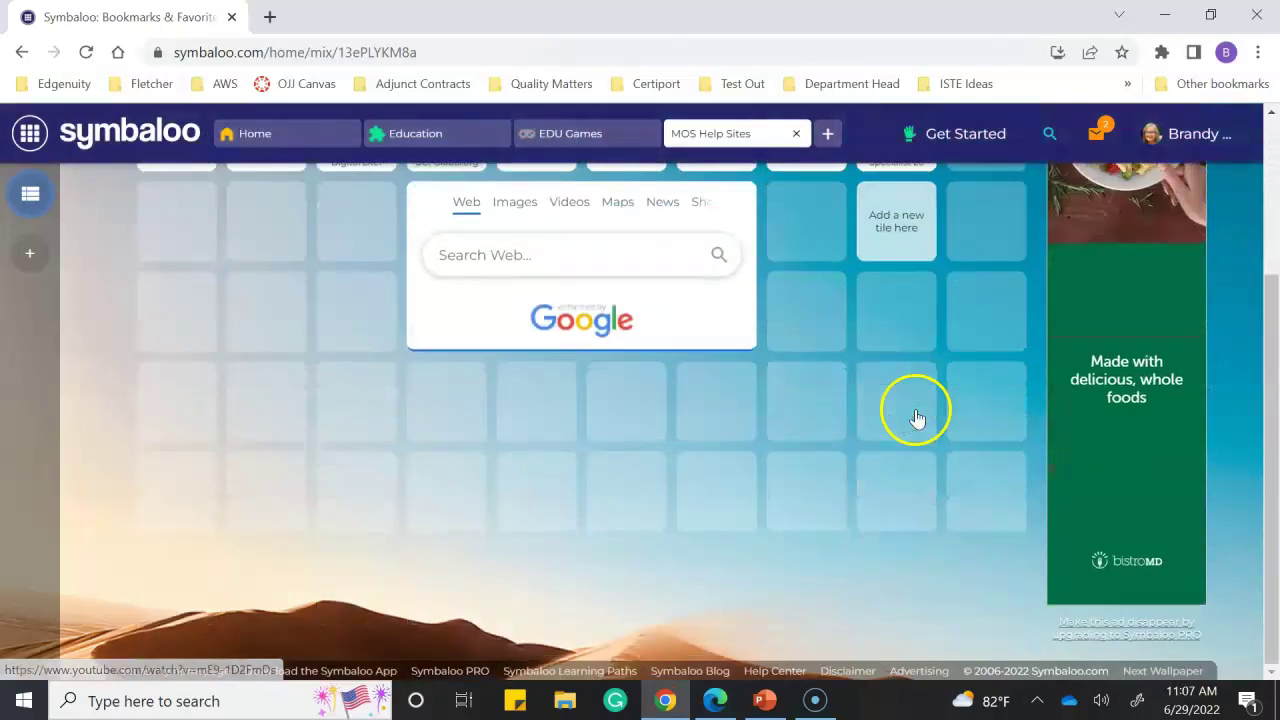
scroll(900, 420, "up", 2)
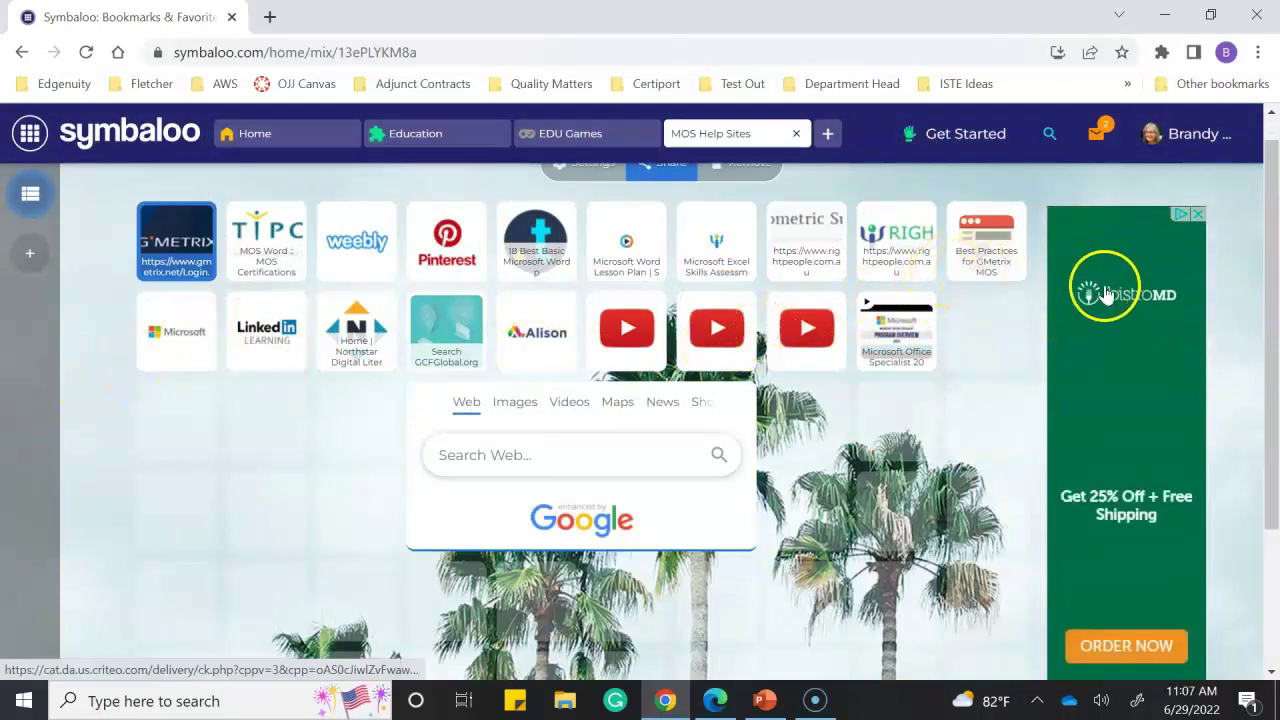
scroll(1125, 312, "down", 2)
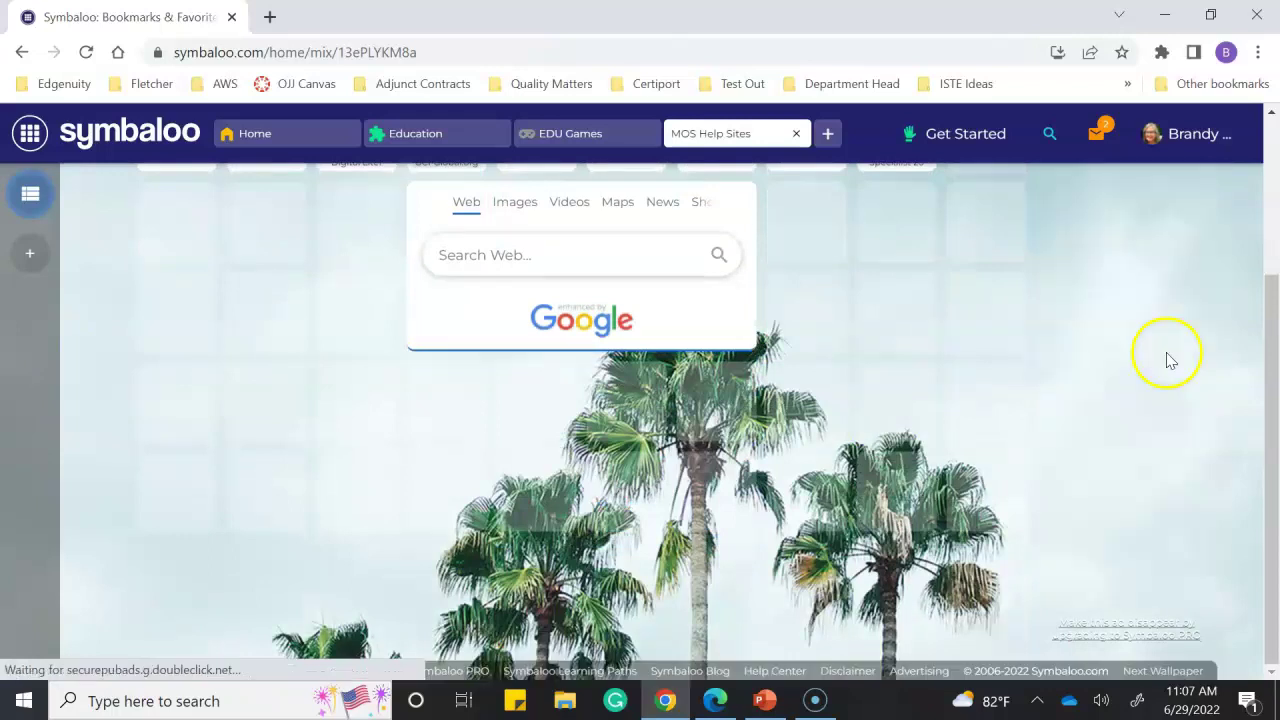
scroll(1171, 360, "up", 2)
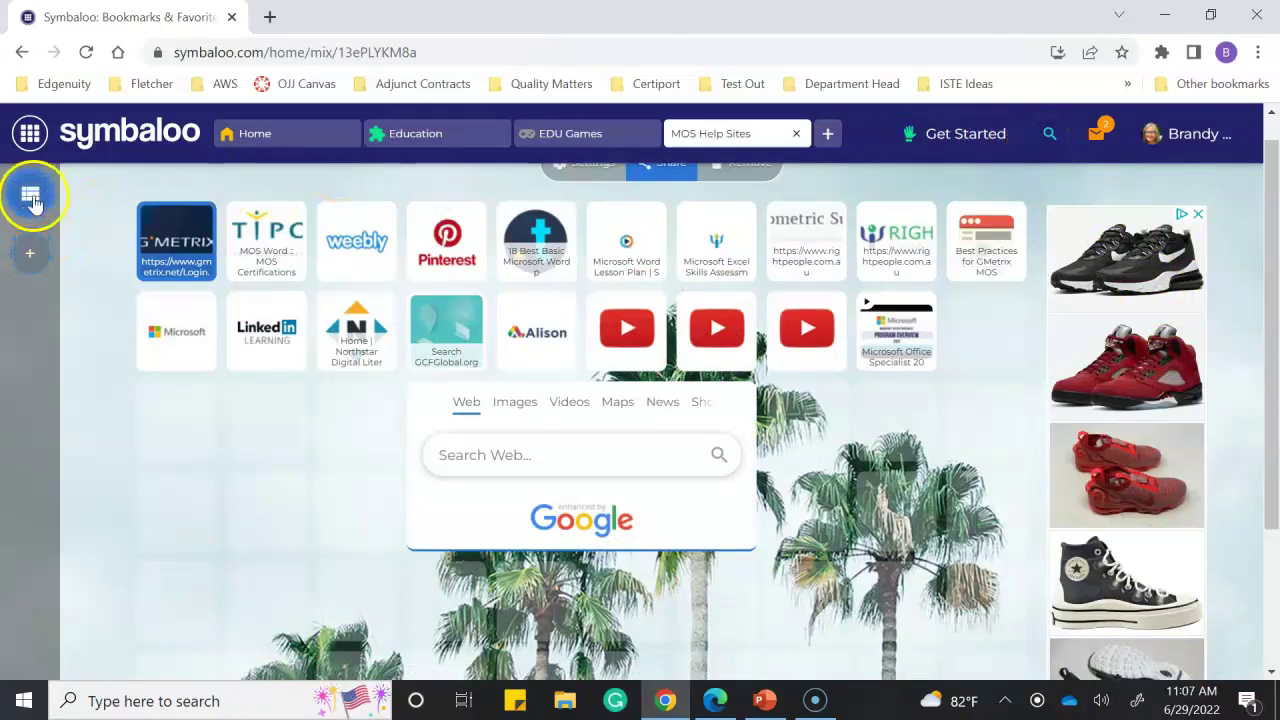
Open the Education webmix, close the list of webmixes, and look over its grouped tiles.
left_click(34, 196)
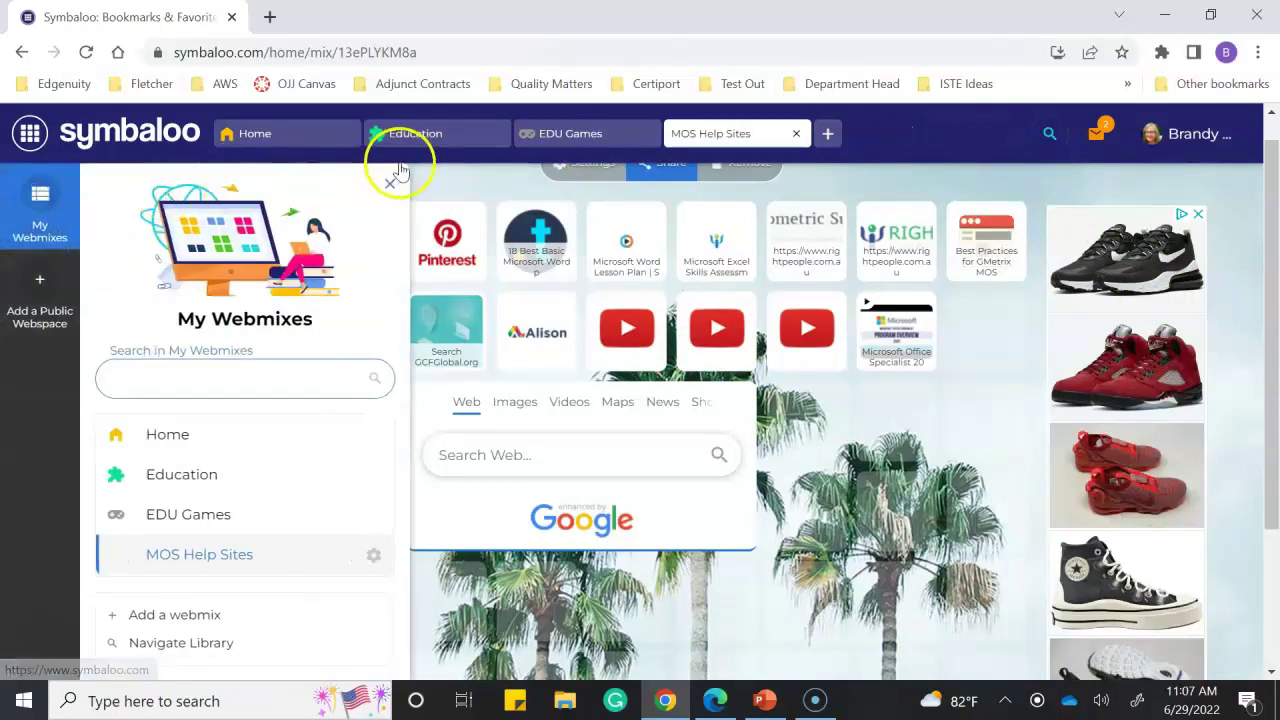
left_click(418, 138)
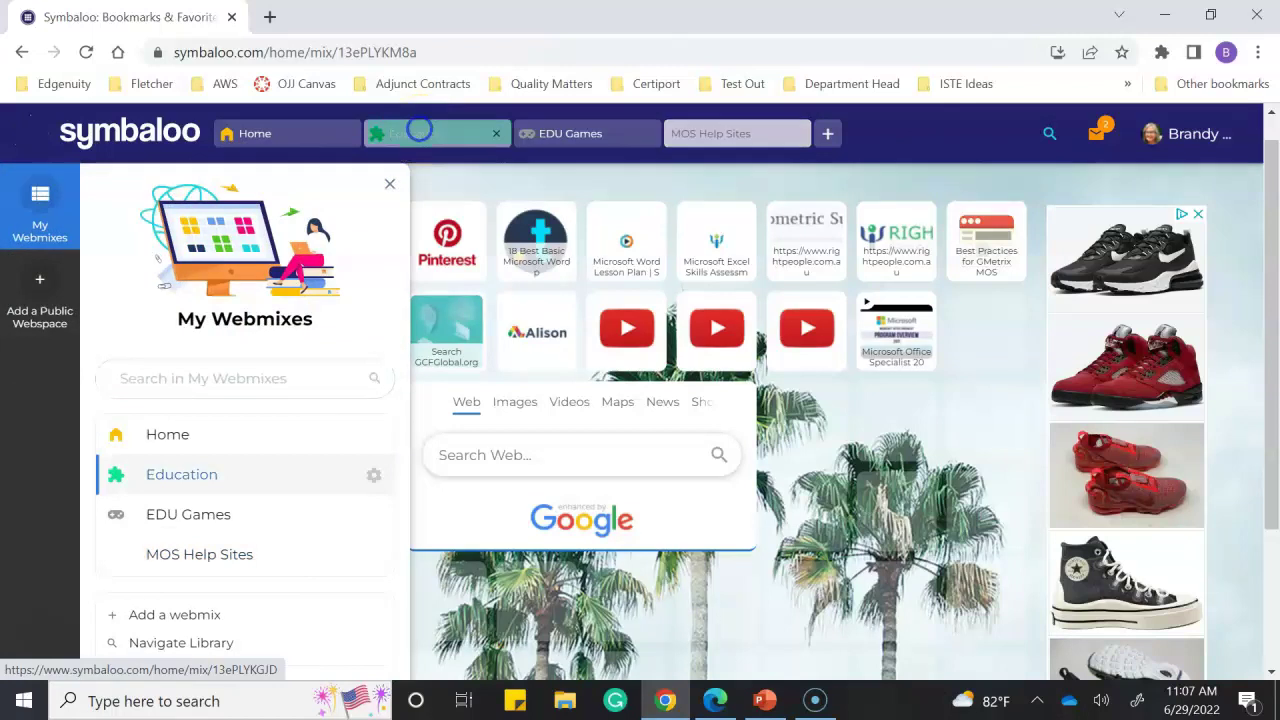
left_click(389, 185)
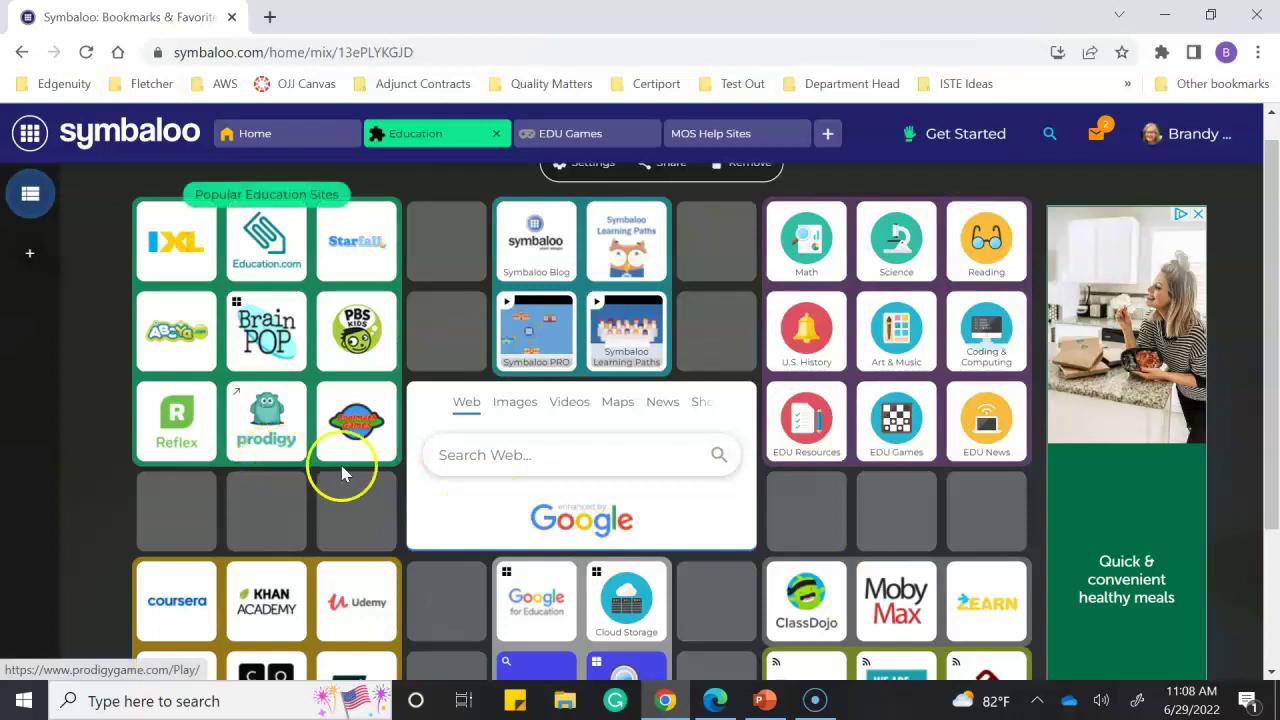
scroll(410, 465, "up", 1)
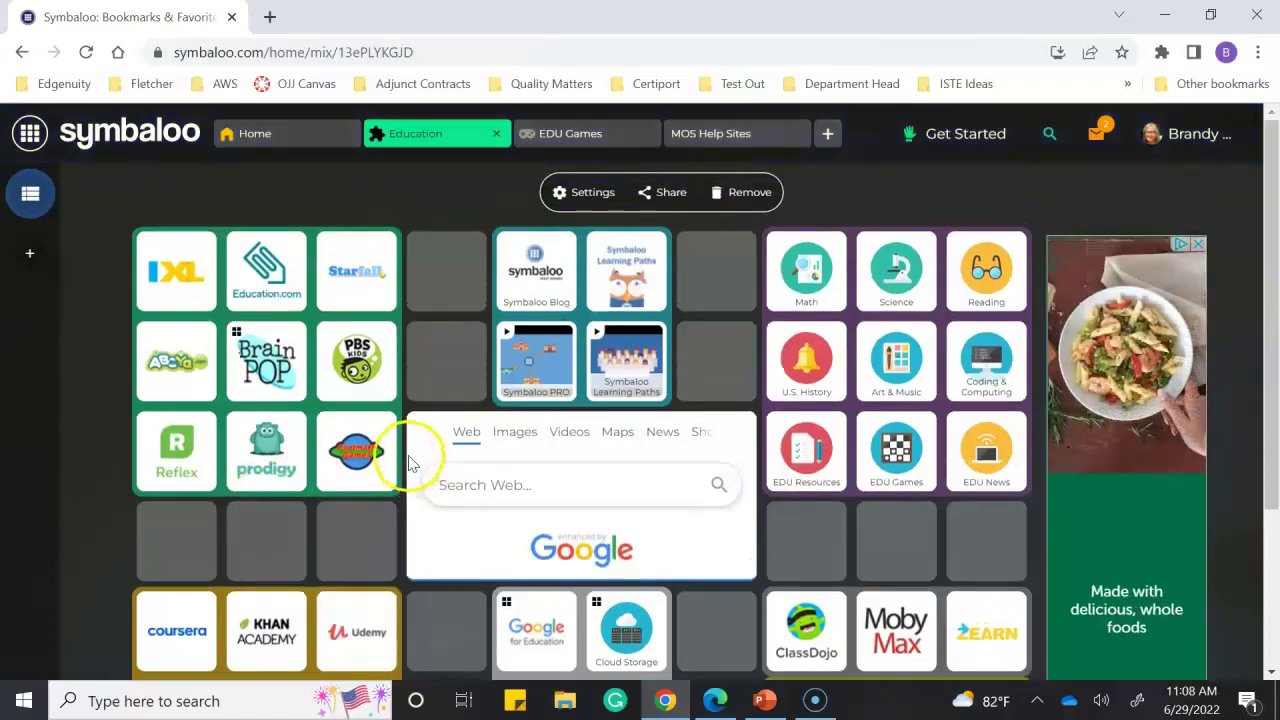
scroll(410, 465, "down", 1)
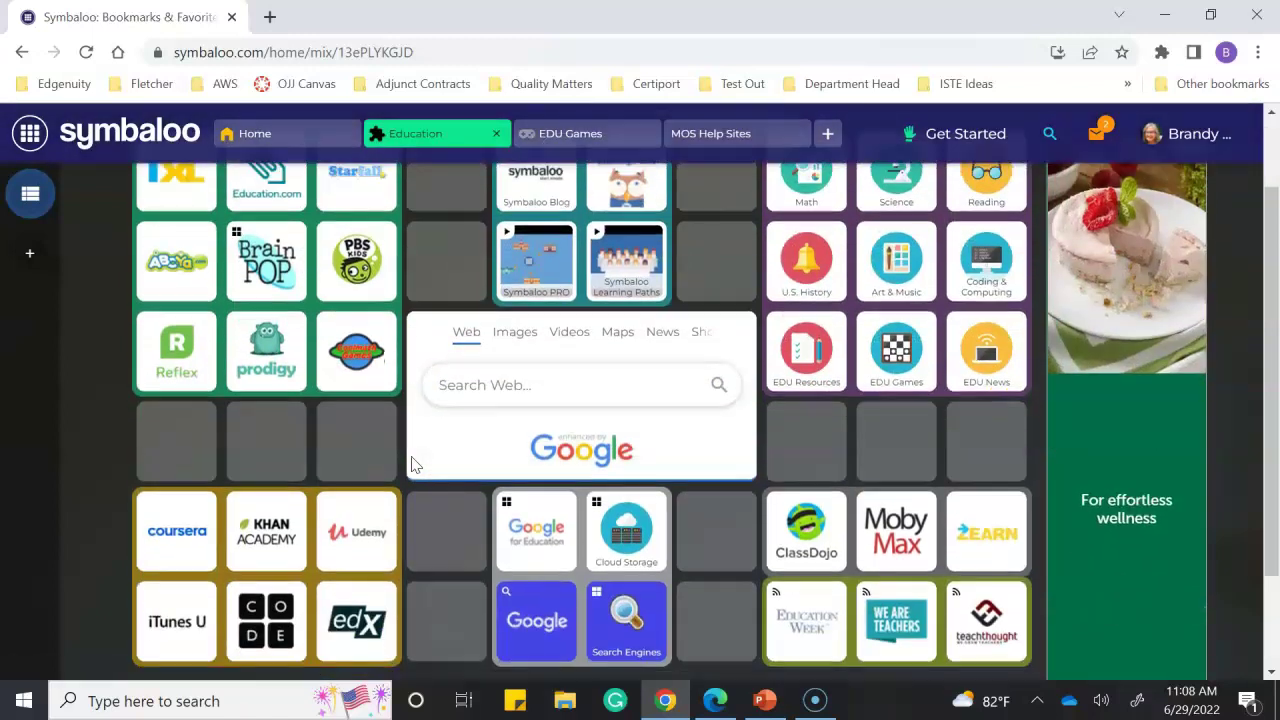
scroll(415, 463, "up", 1)
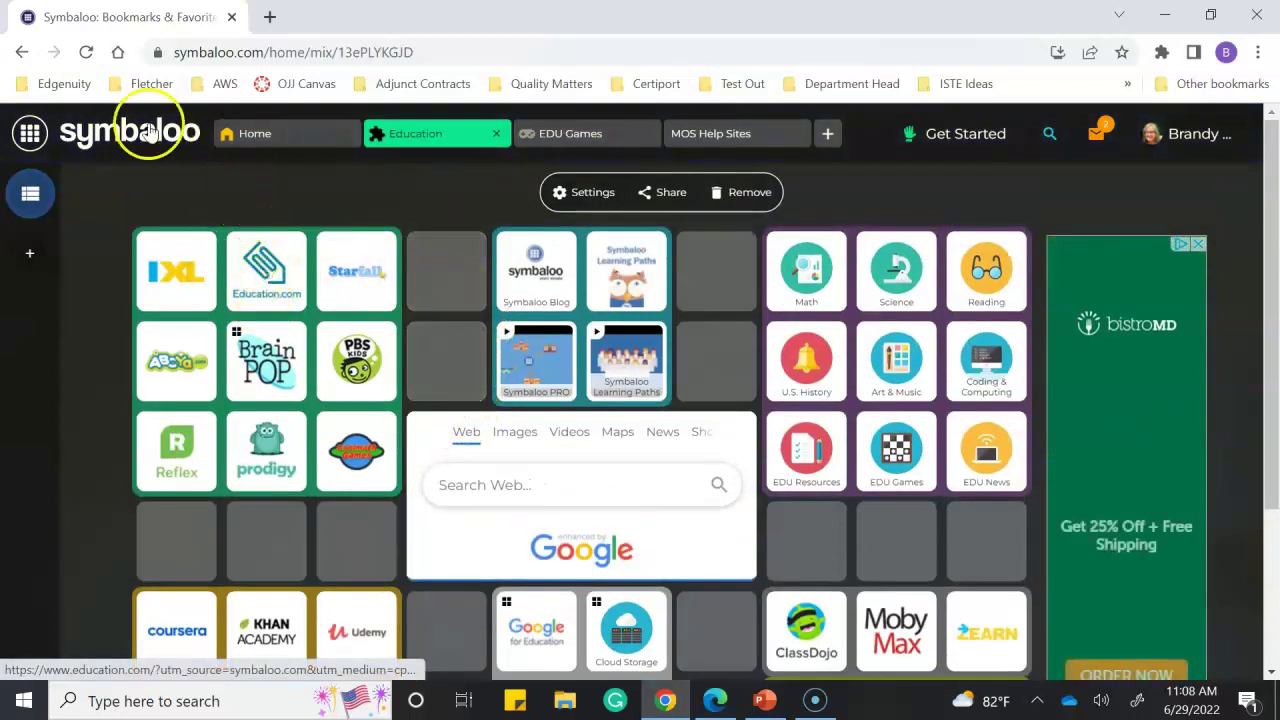
Return to the MOS Help Sites webmix through the list of webmixes and close the list.
left_click(30, 210)
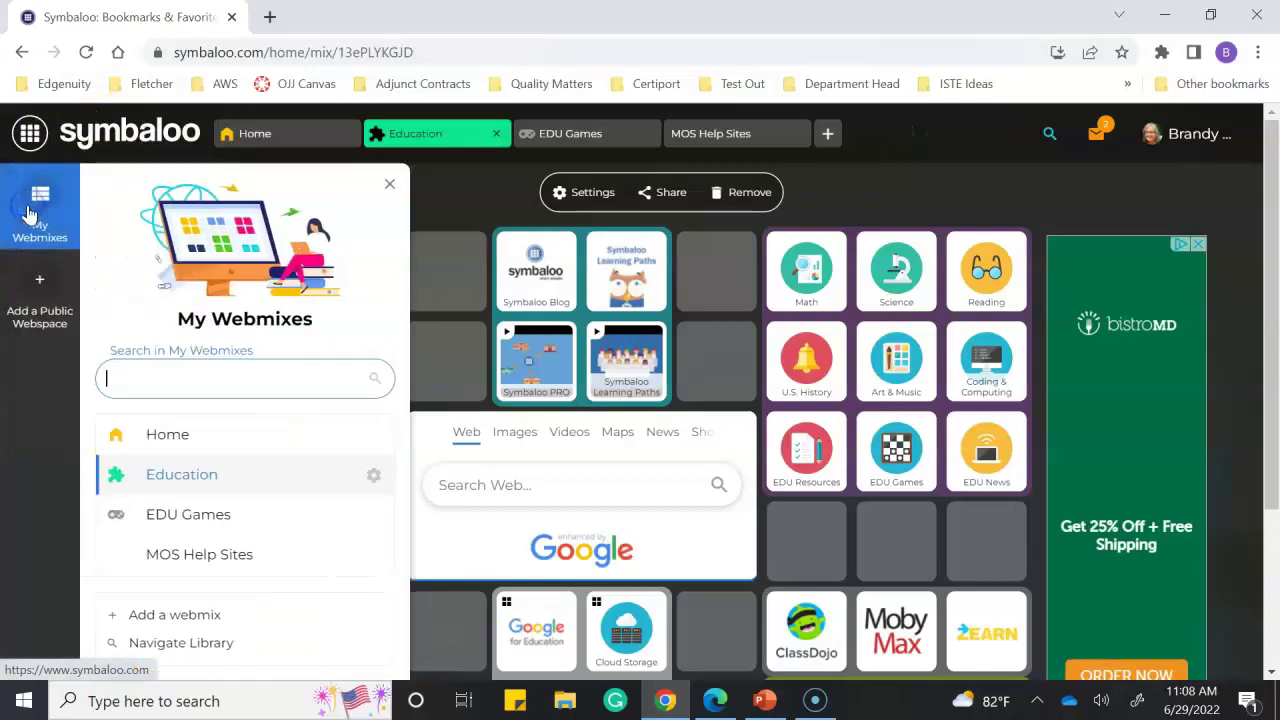
left_click(218, 562)
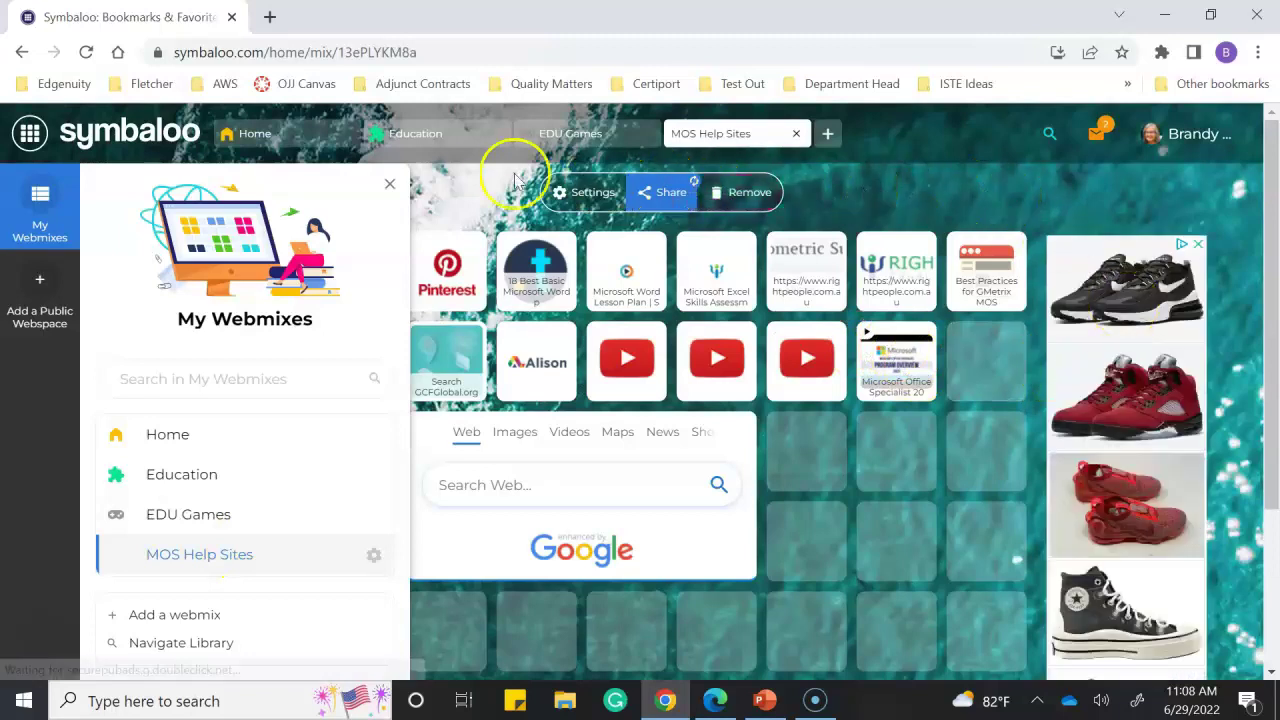
left_click(390, 184)
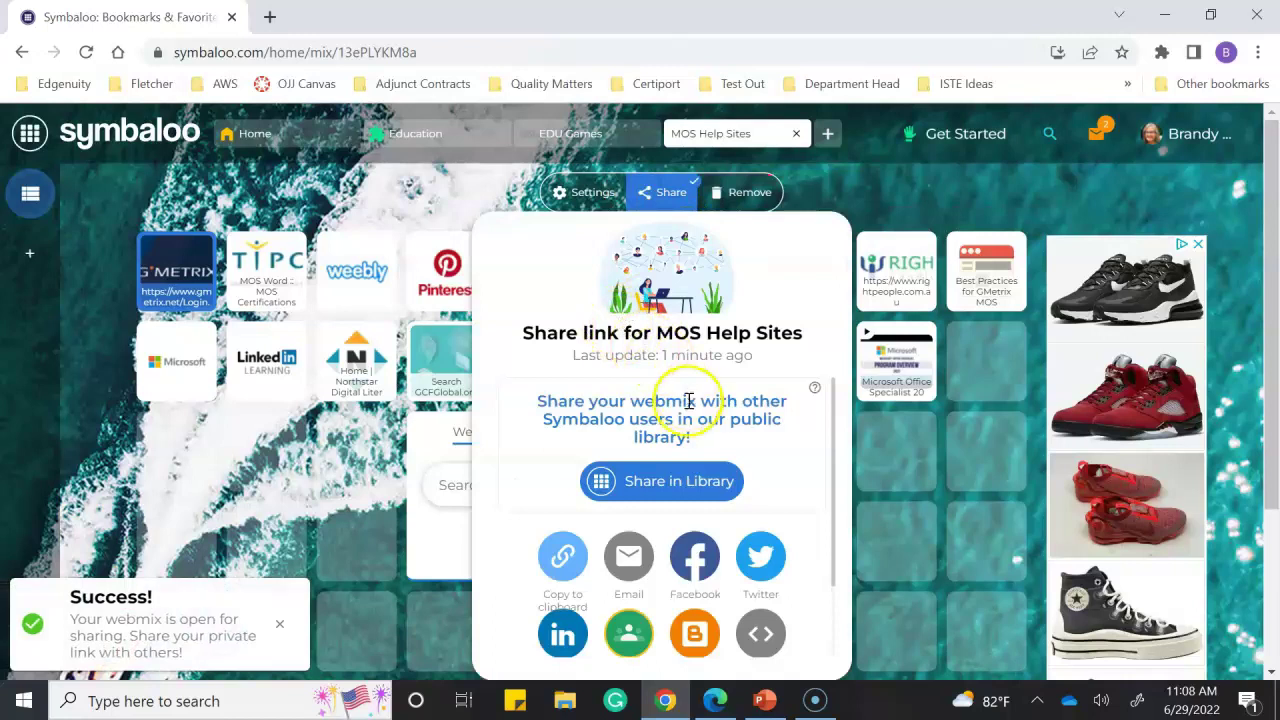
Copy the share link for the MOS Help Sites webmix to the clipboard and close the sharing options.
scroll(688, 410, "down", 2)
left_click(565, 460)
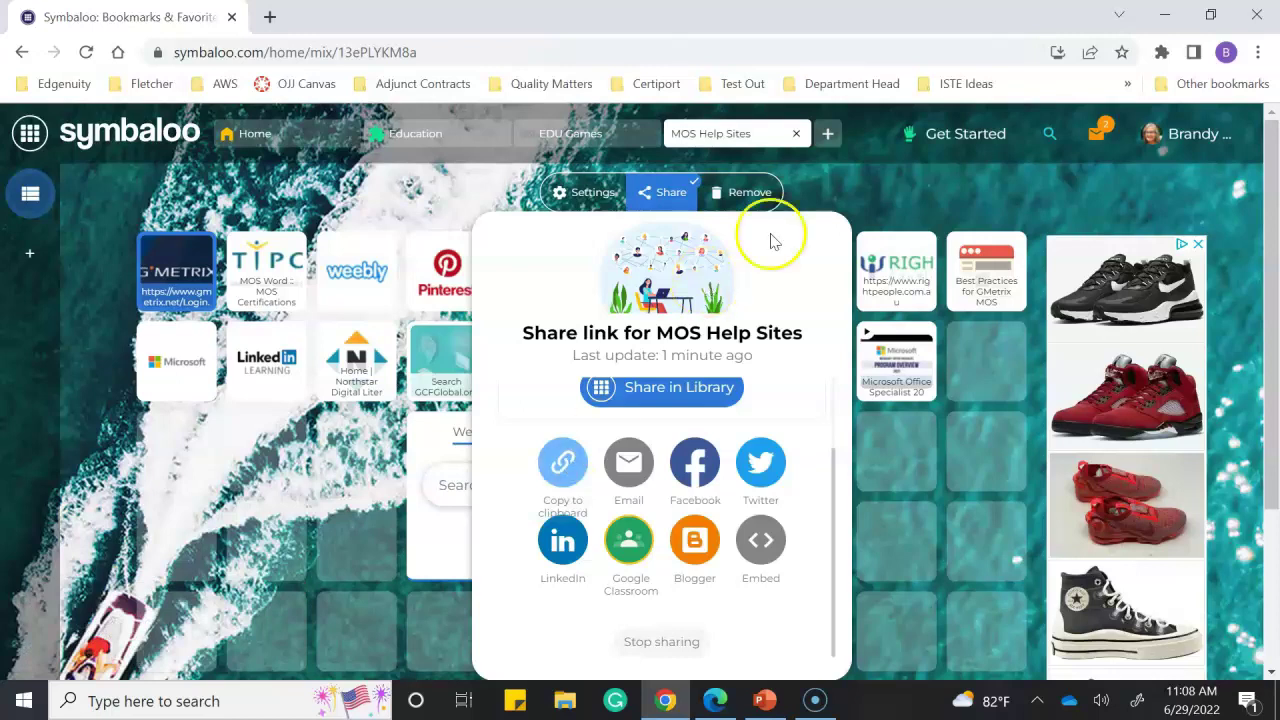
left_click(838, 205)
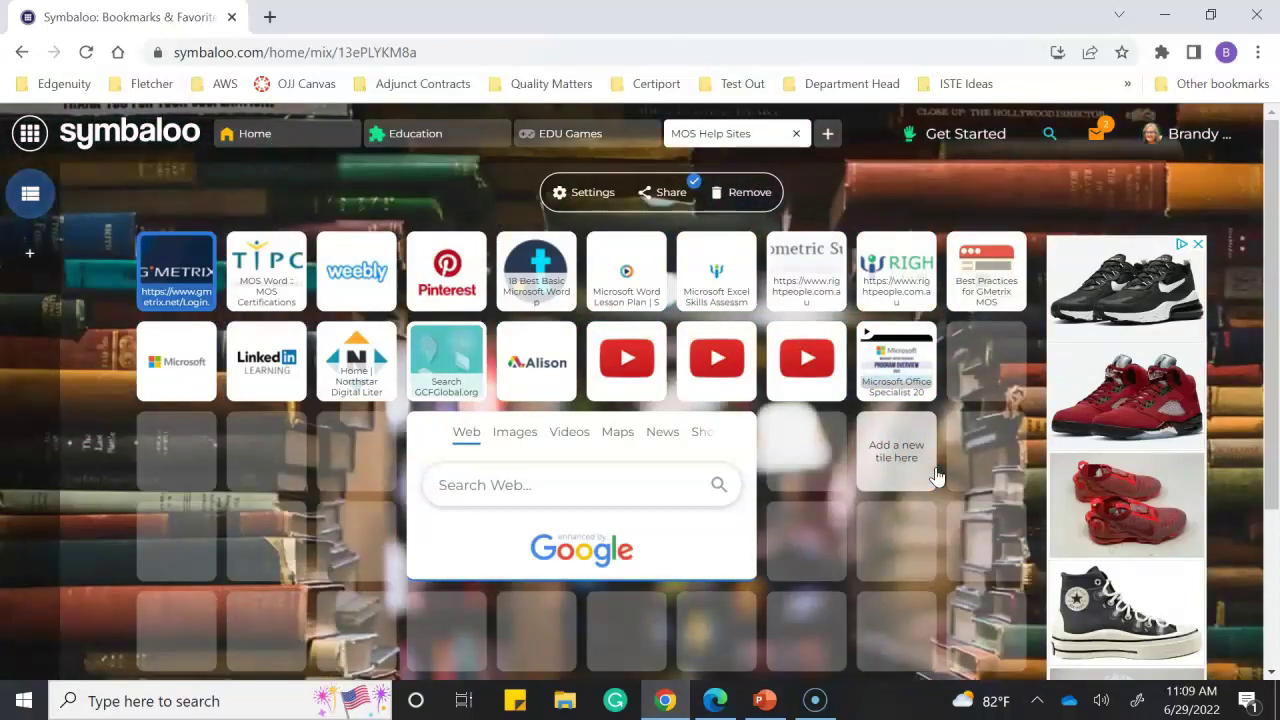
scroll(940, 471, "down", 1)
scroll(943, 466, "up", 1)
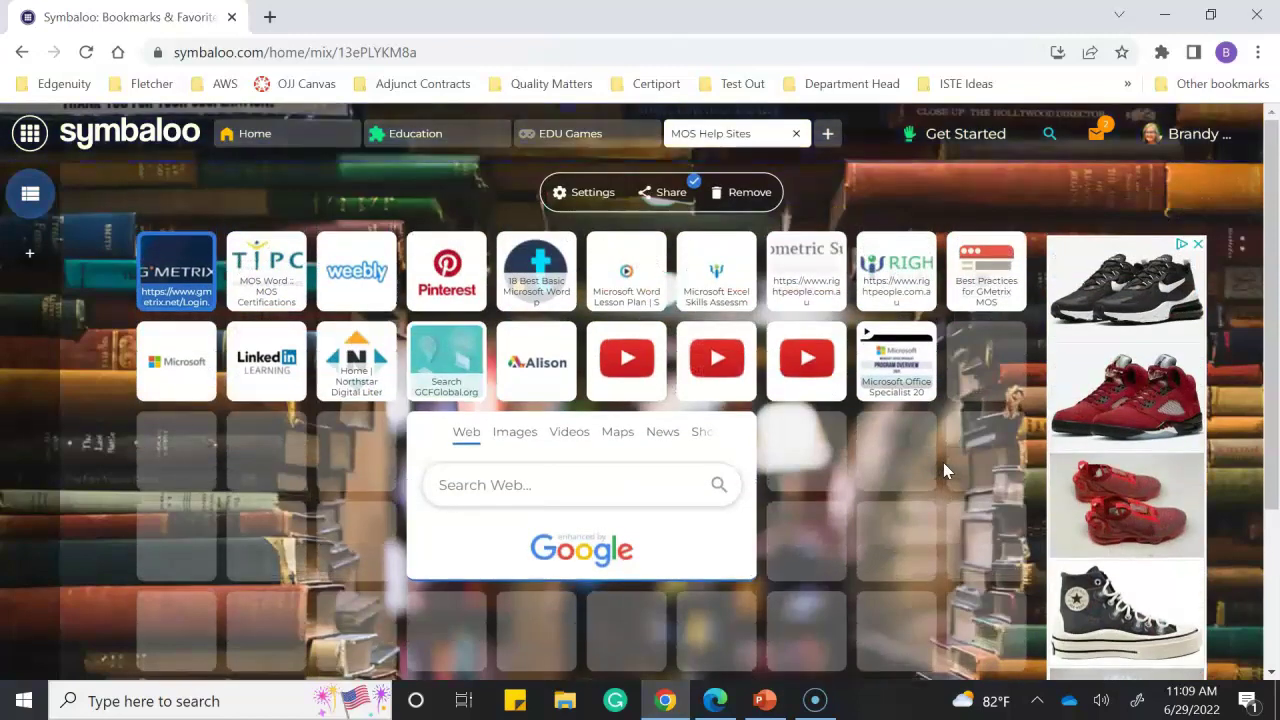